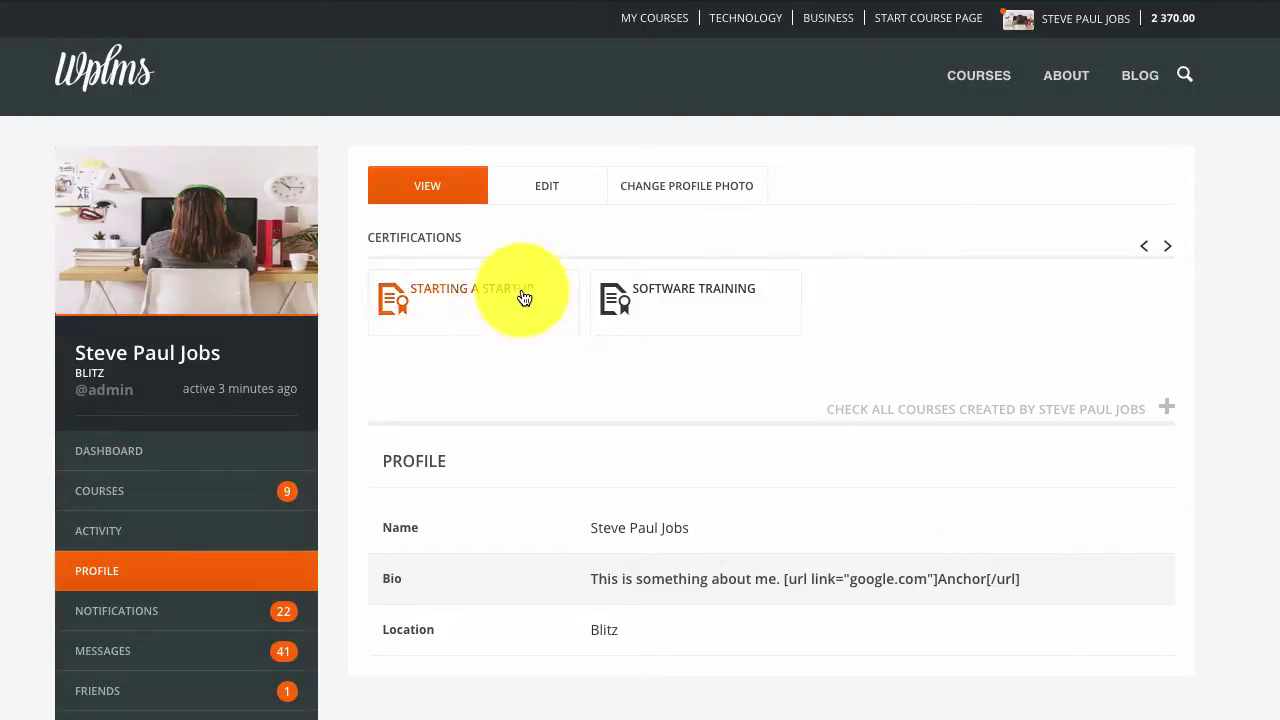
Preview the Software Training certificate, then open the course in the front-end course editor.
{"action": "left_click", "coordinate": [680, 292]}
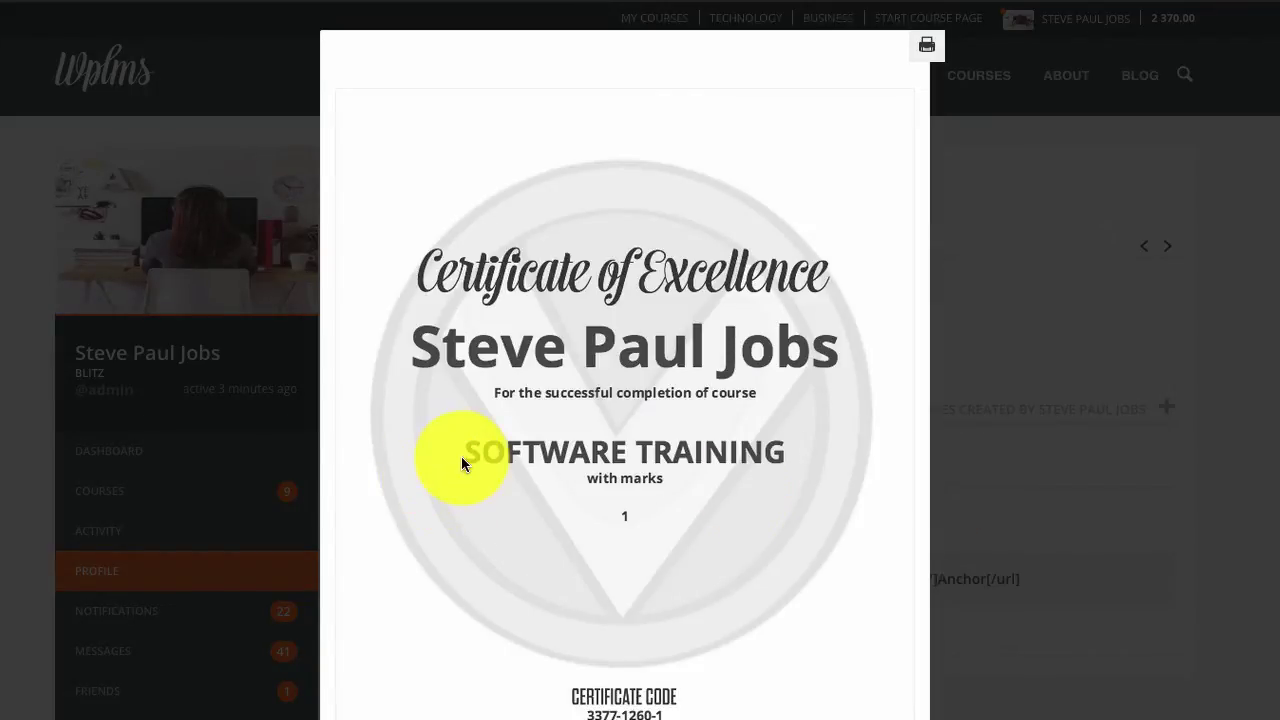
{"action": "left_click", "coordinate": [1042, 484]}
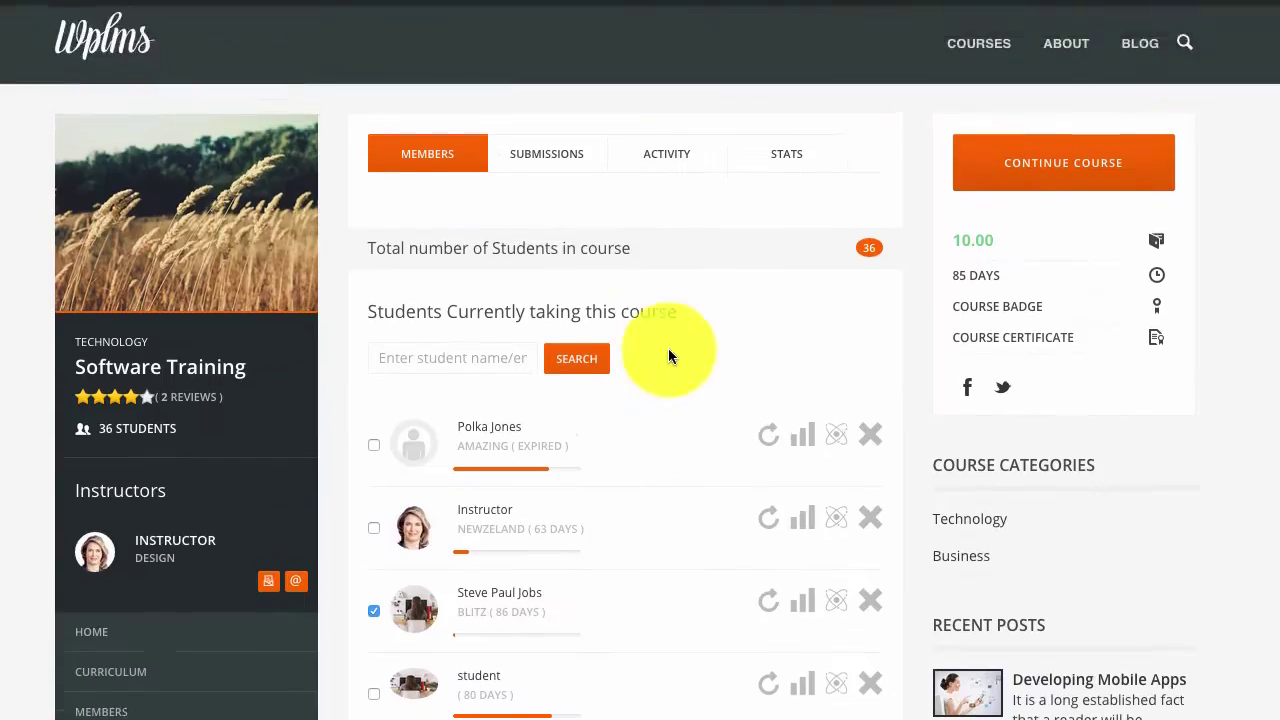
{"action": "scroll", "coordinate": [668, 350], "scroll_direction": "down", "scroll_amount": 5}
{"action": "scroll", "coordinate": [669, 350], "scroll_direction": "up", "scroll_amount": 1}
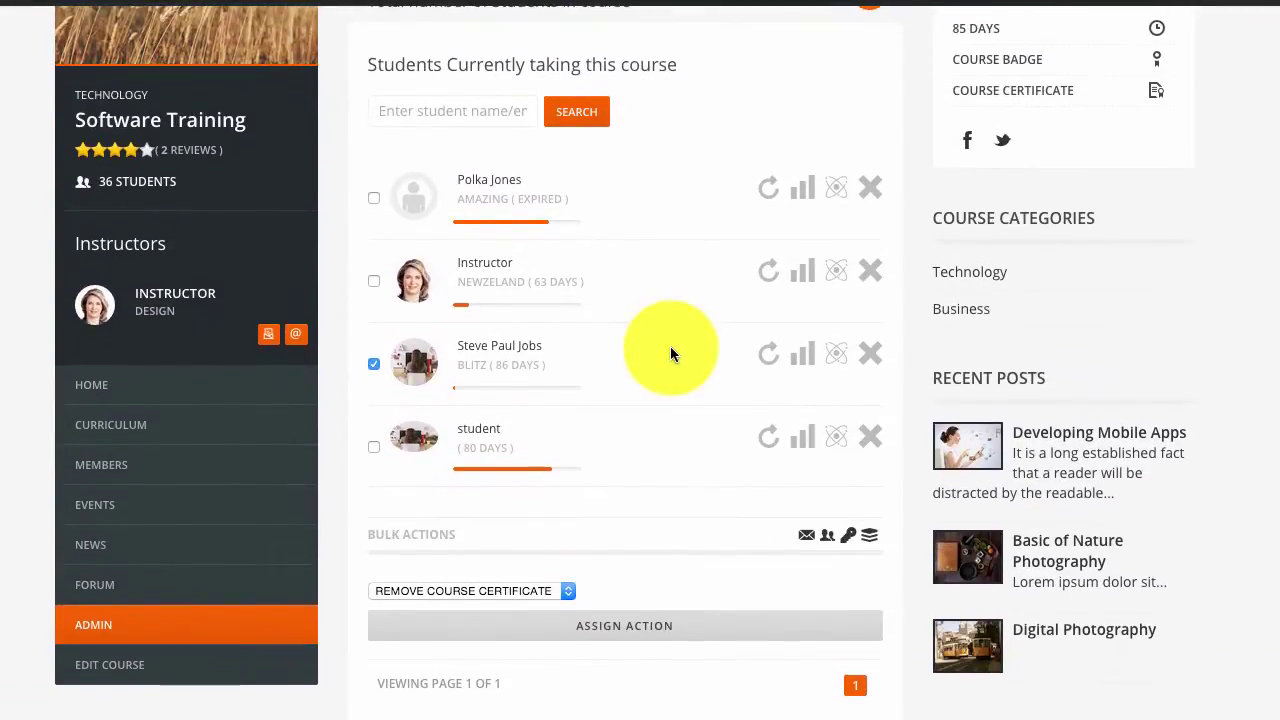
{"action": "left_click", "coordinate": [127, 672]}
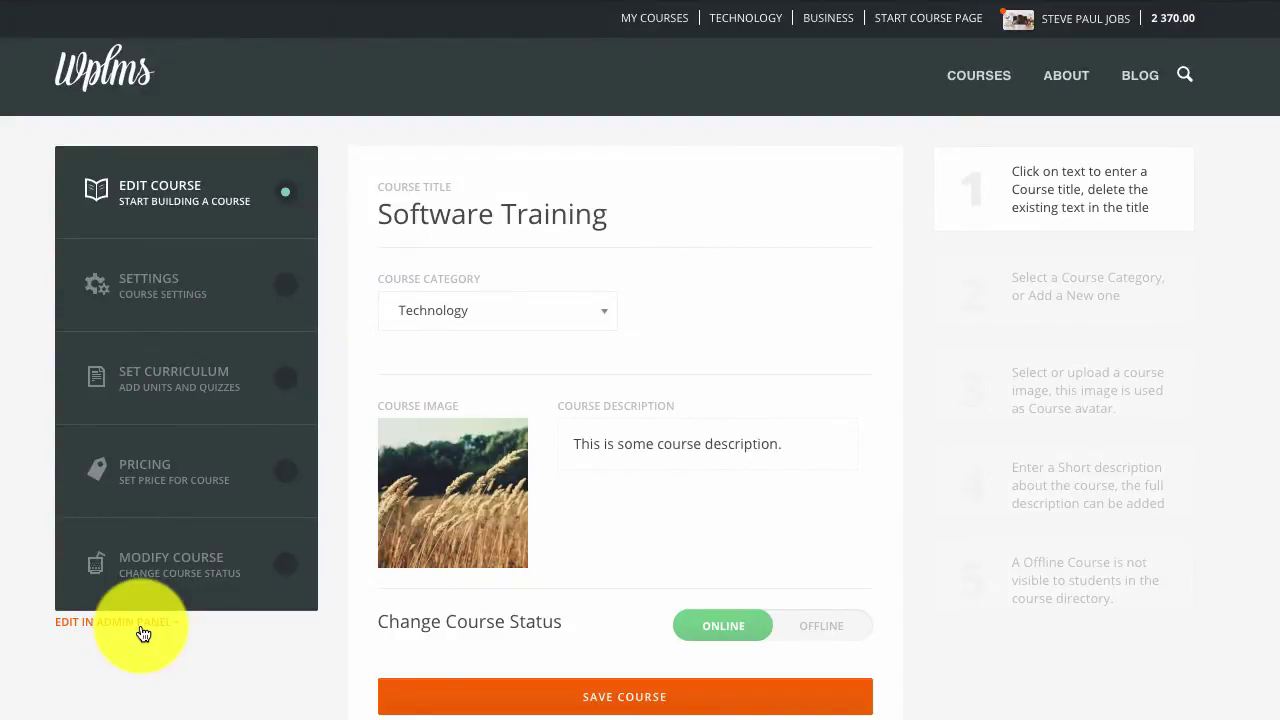
Open Software Training in the WordPress admin editor and scroll to custom fields 1, 16, 2, 3 and average.
{"action": "left_click", "coordinate": [143, 634]}
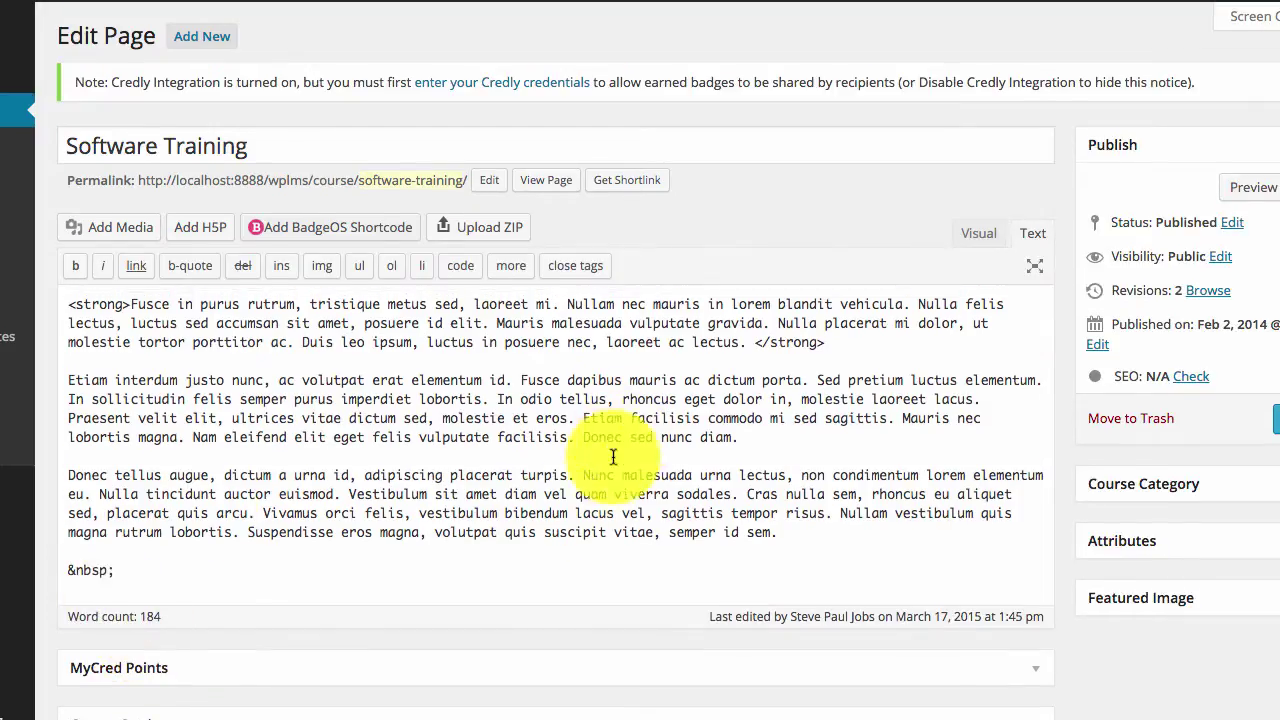
{"action": "scroll", "coordinate": [700, 540], "scroll_direction": "down", "scroll_amount": 1}
{"action": "scroll", "coordinate": [711, 561], "scroll_direction": "down", "scroll_amount": 1}
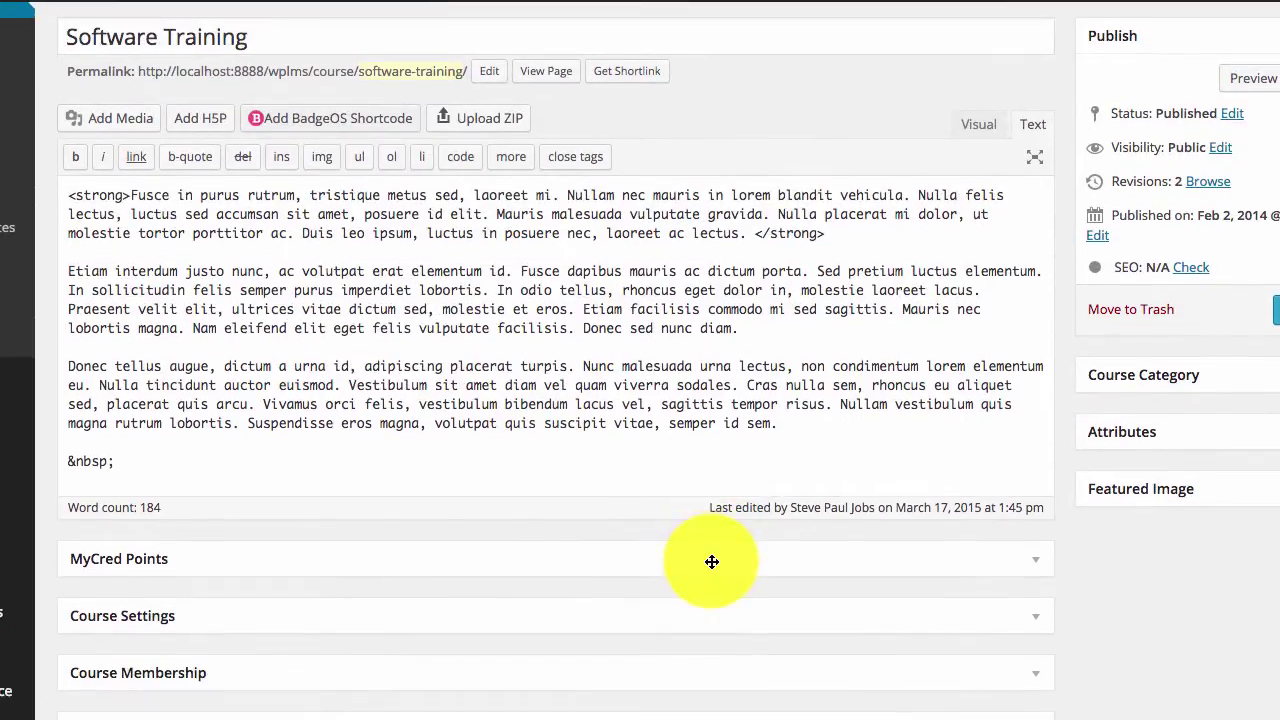
{"action": "scroll", "coordinate": [711, 561], "scroll_direction": "down", "scroll_amount": 1}
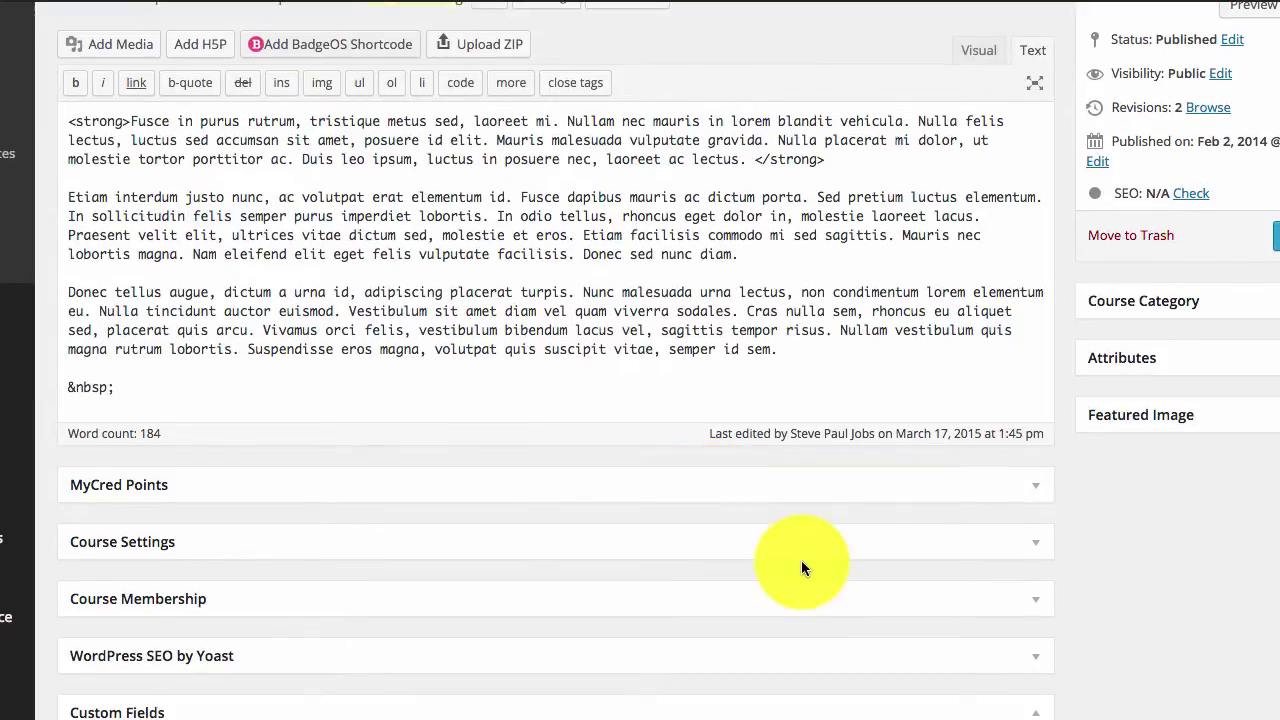
{"action": "scroll", "coordinate": [769, 551], "scroll_direction": "down", "scroll_amount": 1}
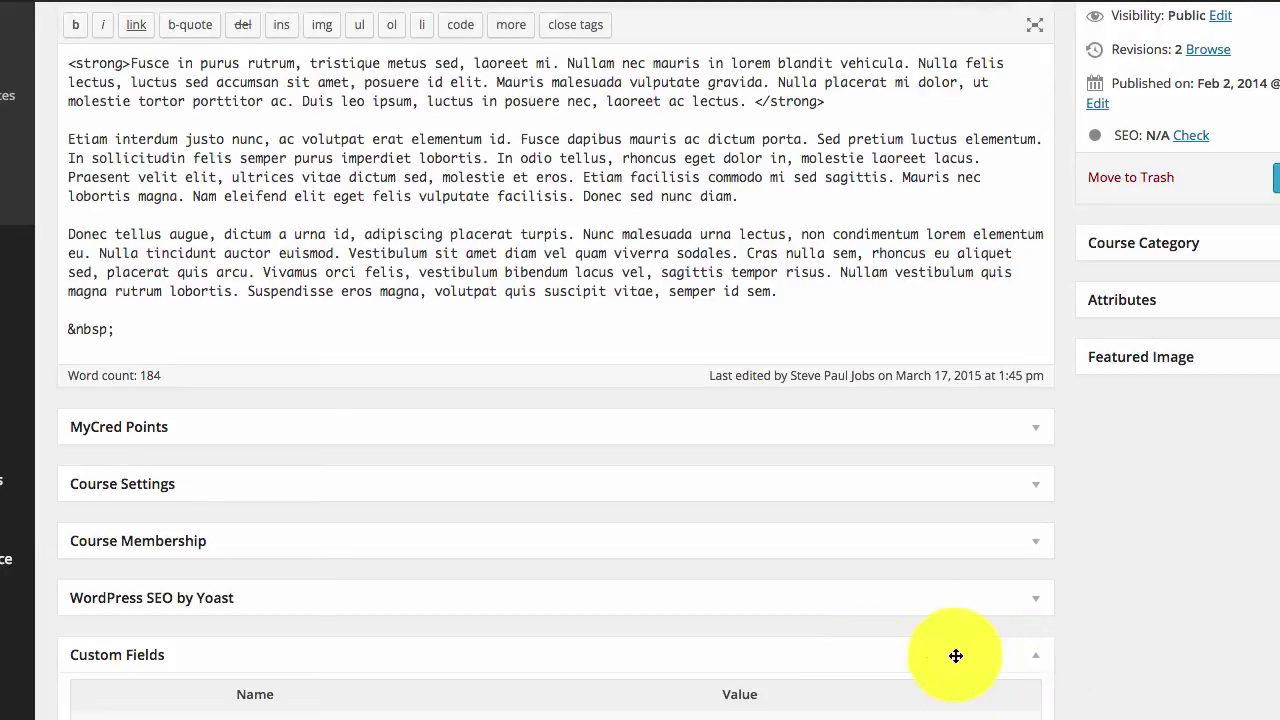
{"action": "scroll", "coordinate": [1112, 600], "scroll_direction": "up", "scroll_amount": 3}
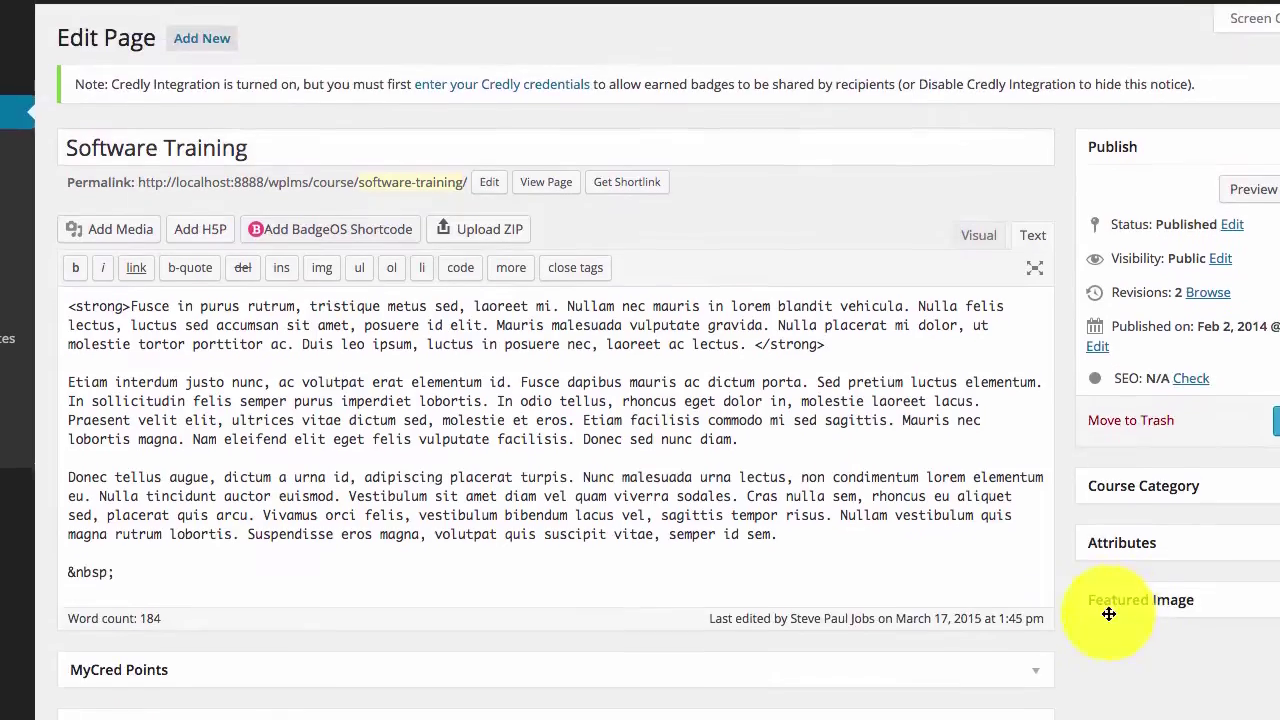
{"action": "left_click", "coordinate": [1258, 35]}
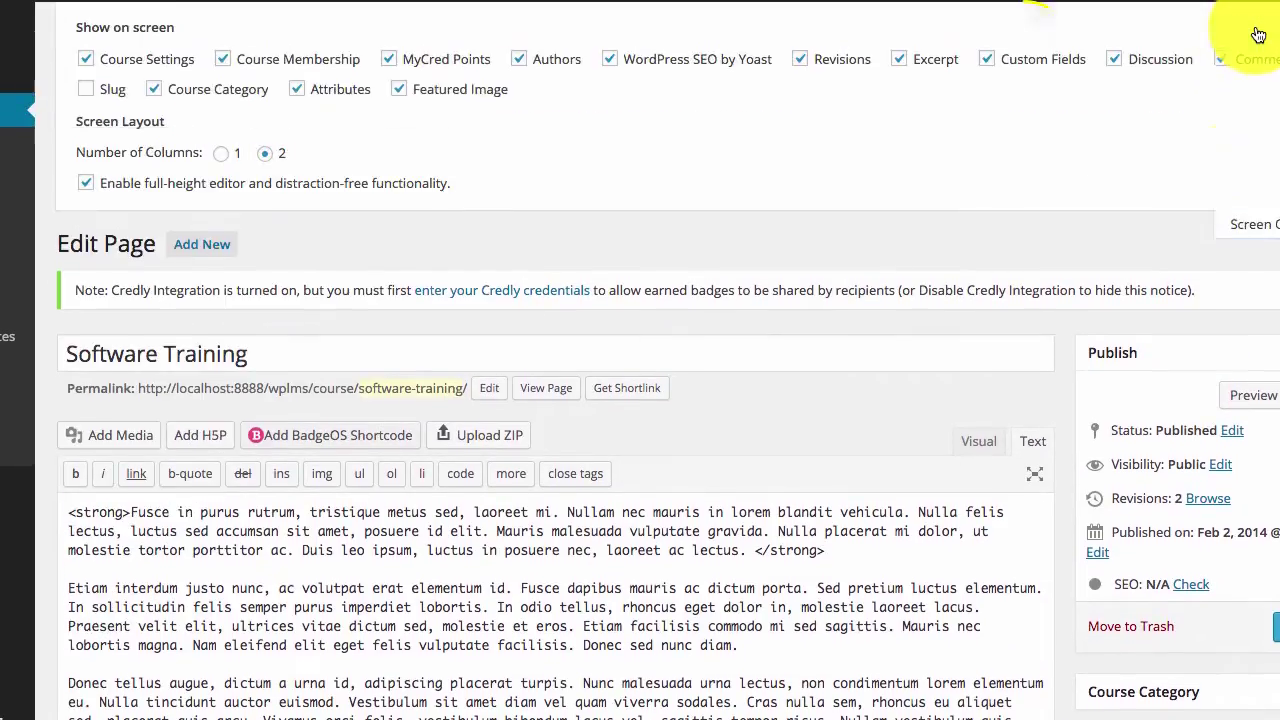
{"action": "left_click", "coordinate": [1250, 16]}
{"action": "scroll", "coordinate": [946, 223], "scroll_direction": "down", "scroll_amount": 6}
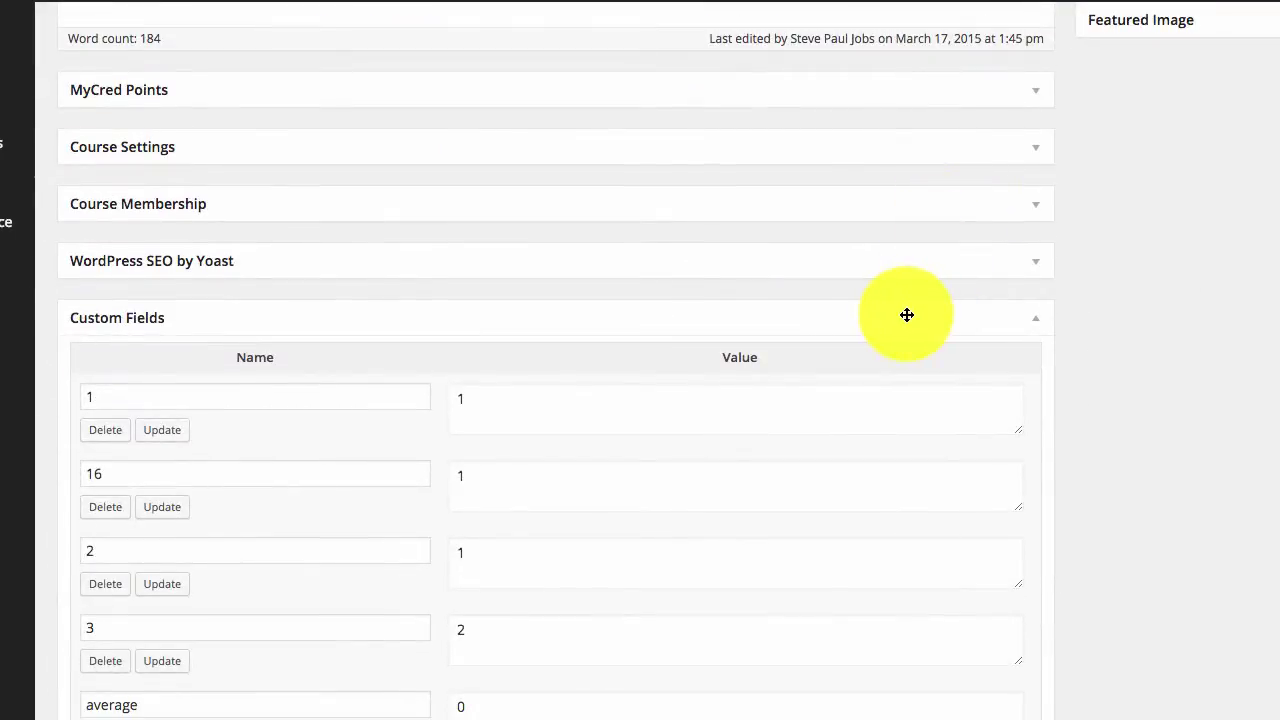
{"action": "scroll", "coordinate": [890, 330], "scroll_direction": "down", "scroll_amount": 1}
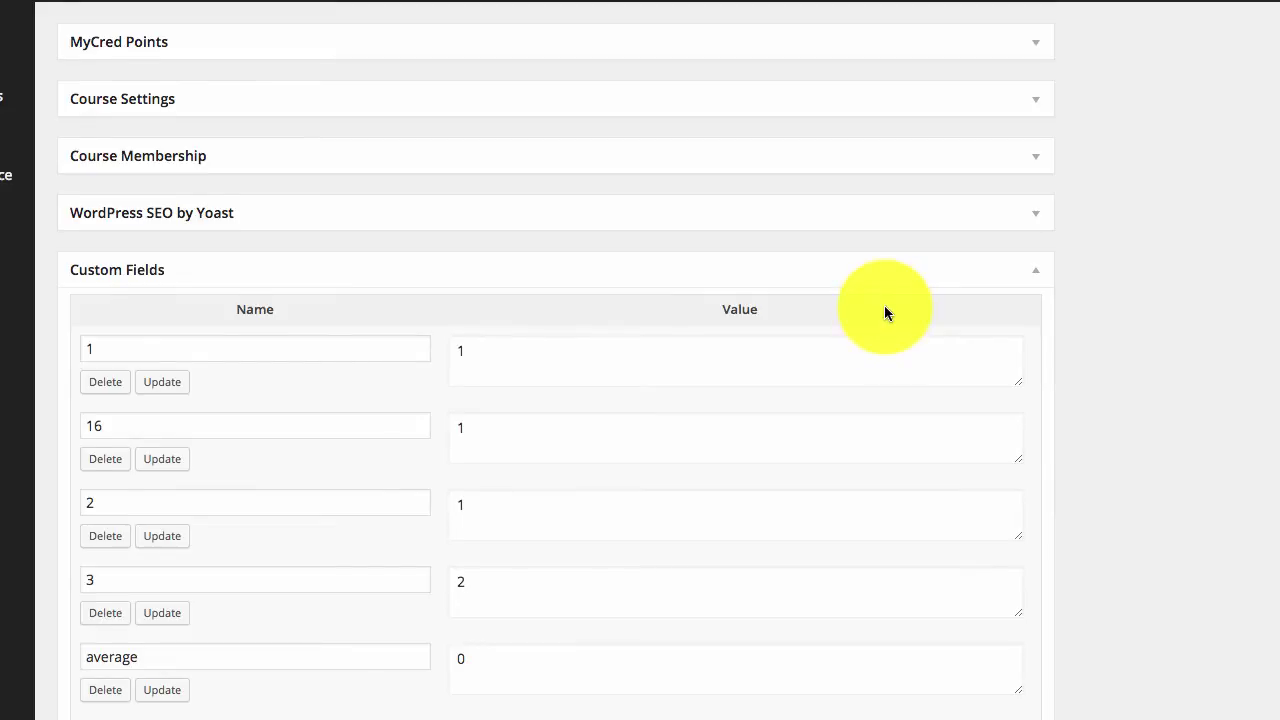
{"action": "scroll", "coordinate": [885, 313], "scroll_direction": "down", "scroll_amount": 2}
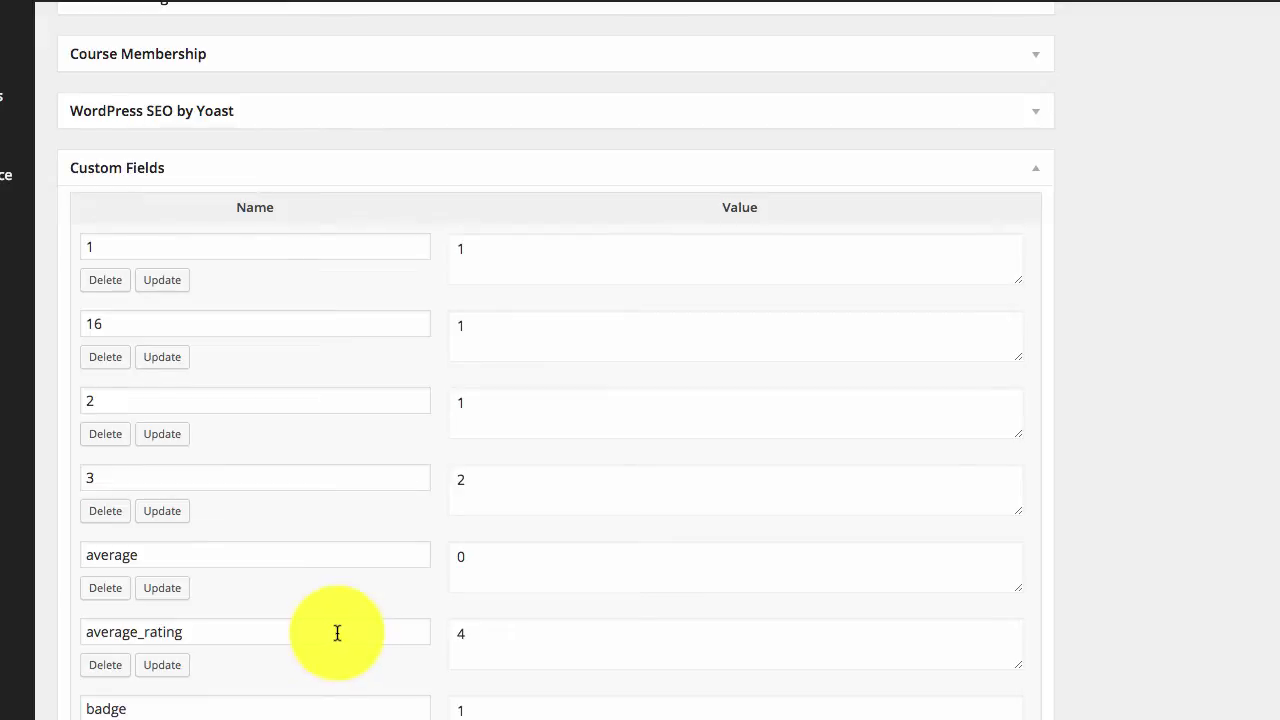
{"action": "left_click", "coordinate": [309, 557]}
{"action": "left_click", "coordinate": [500, 560]}
{"action": "scroll", "coordinate": [590, 570], "scroll_direction": "down", "scroll_amount": 2}
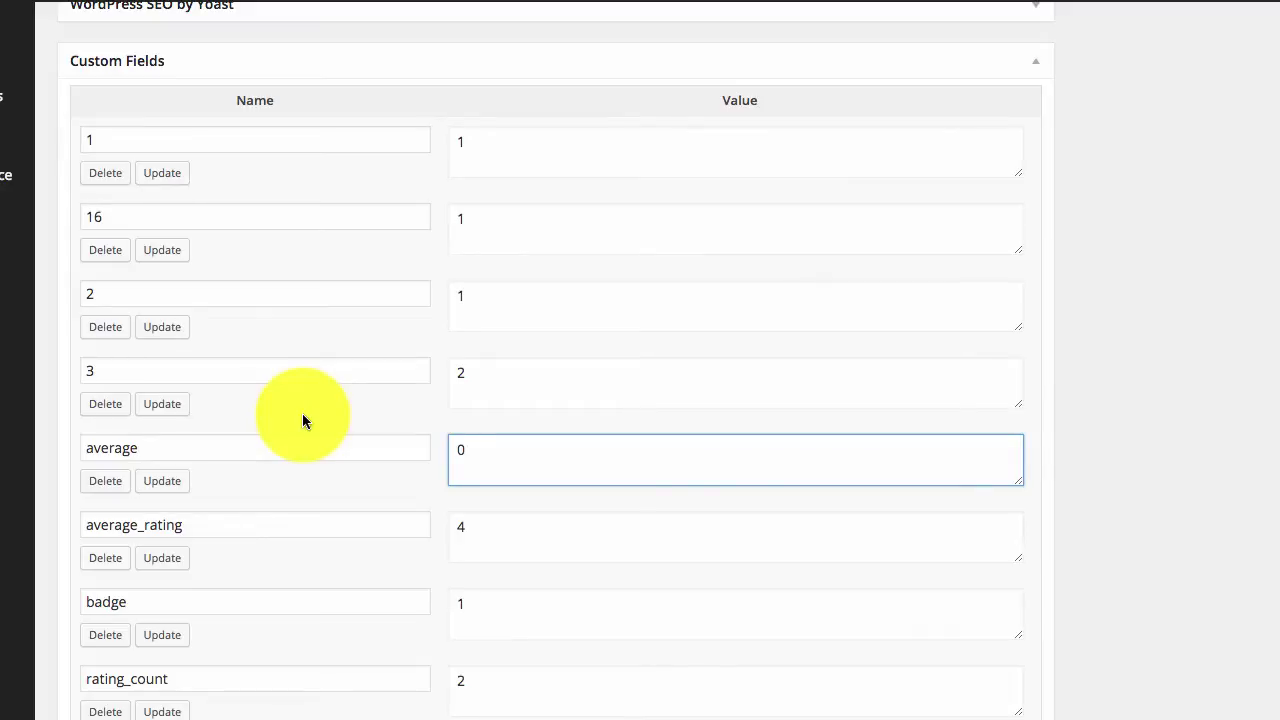
{"action": "scroll", "coordinate": [671, 491], "scroll_direction": "down", "scroll_amount": 2}
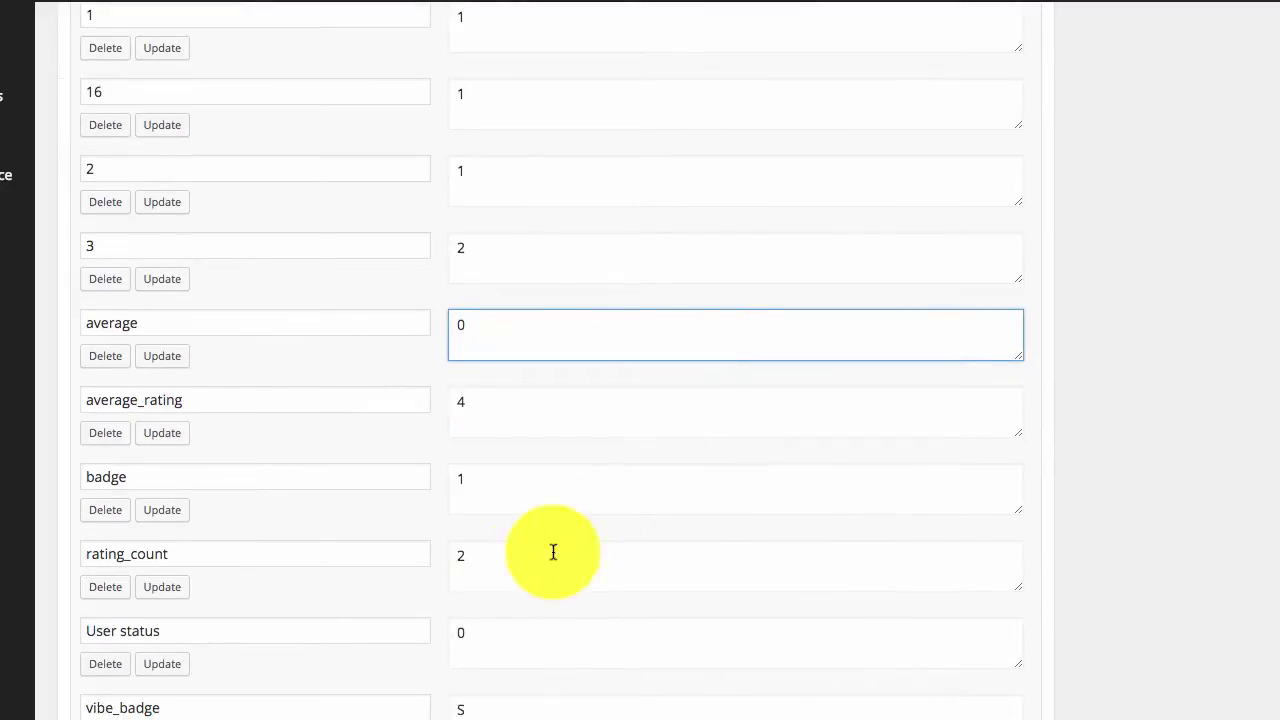
{"action": "left_click", "coordinate": [500, 565]}
{"action": "left_click", "coordinate": [494, 488]}
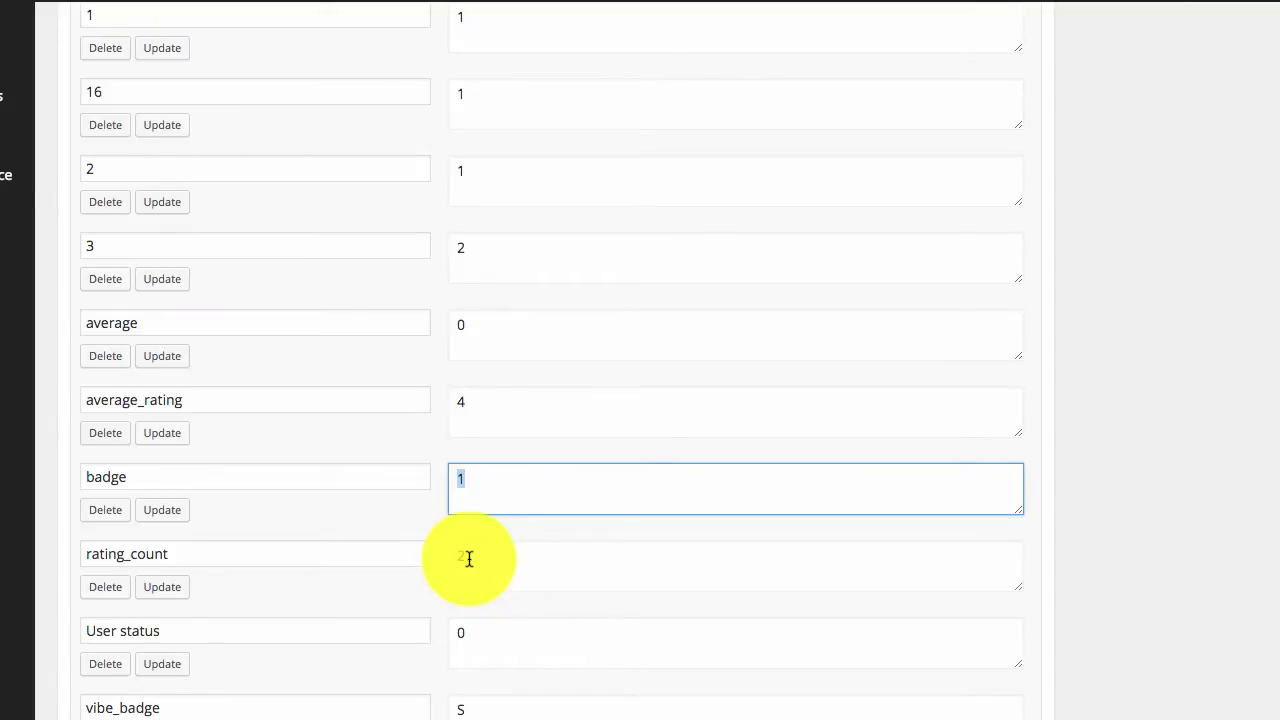
{"action": "scroll", "coordinate": [603, 551], "scroll_direction": "down", "scroll_amount": 4}
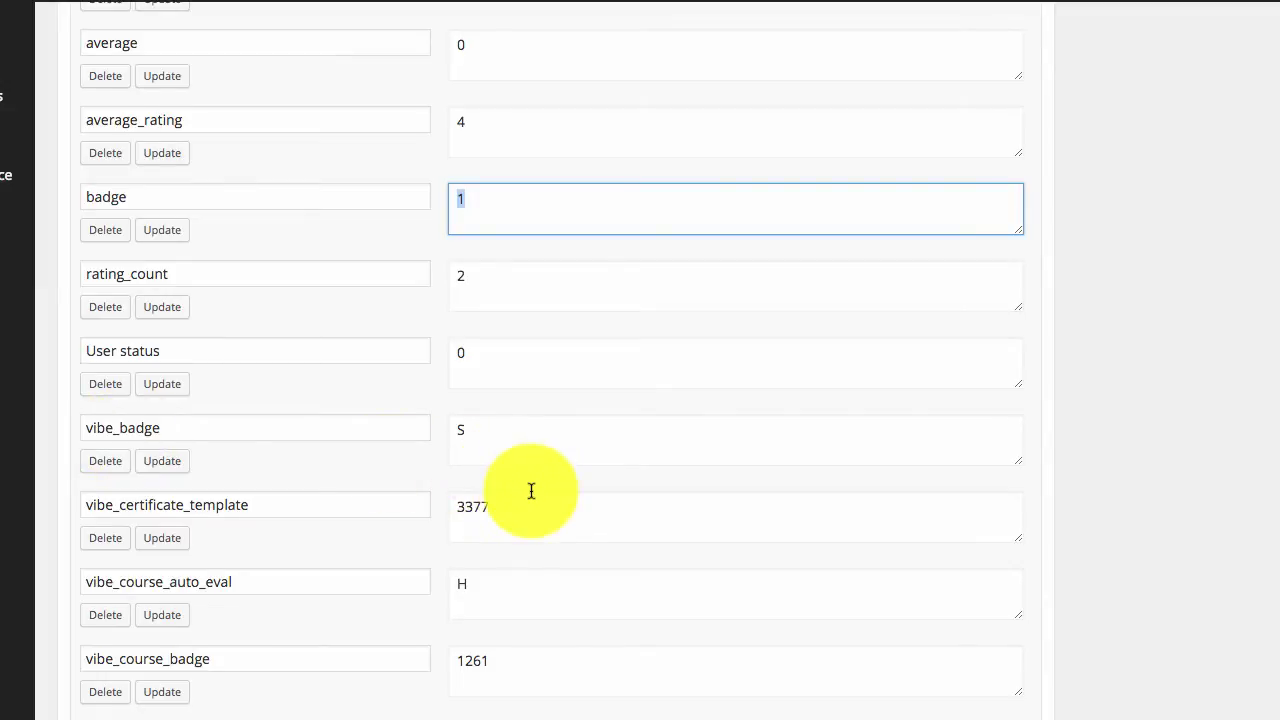
{"action": "scroll", "coordinate": [529, 491], "scroll_direction": "down", "scroll_amount": 7}
{"action": "scroll", "coordinate": [437, 603], "scroll_direction": "down", "scroll_amount": 8}
{"action": "scroll", "coordinate": [437, 603], "scroll_direction": "up", "scroll_amount": 12}
{"action": "scroll", "coordinate": [435, 603], "scroll_direction": "up", "scroll_amount": 2}
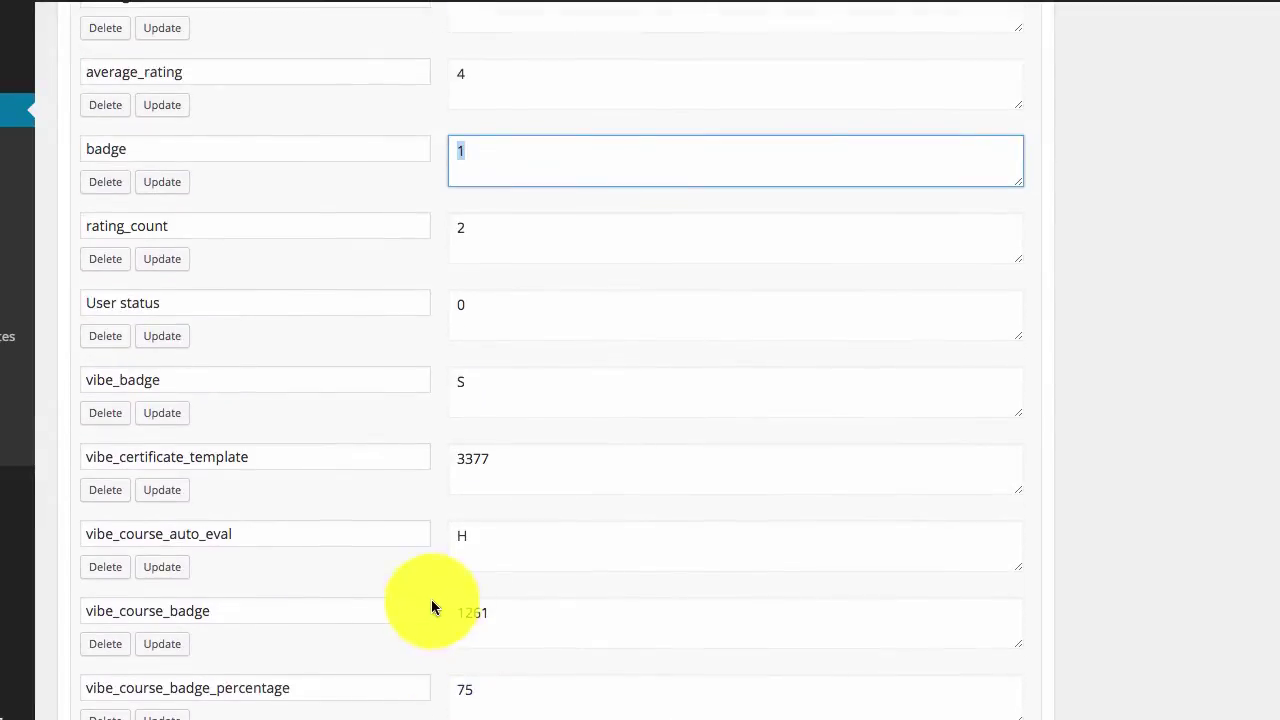
{"action": "scroll", "coordinate": [435, 600], "scroll_direction": "up", "scroll_amount": 2}
{"action": "scroll", "coordinate": [431, 597], "scroll_direction": "up", "scroll_amount": 3}
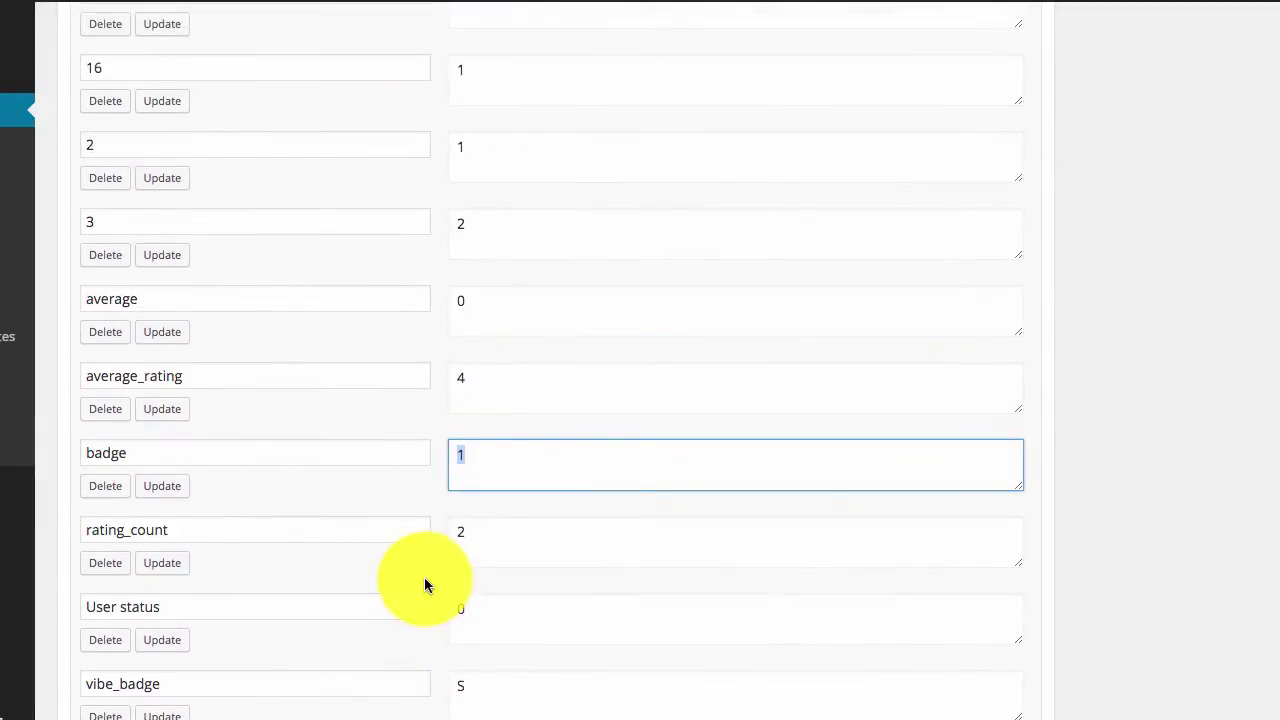
{"action": "scroll", "coordinate": [392, 523], "scroll_direction": "up", "scroll_amount": 1}
{"action": "scroll", "coordinate": [380, 515], "scroll_direction": "down", "scroll_amount": 20}
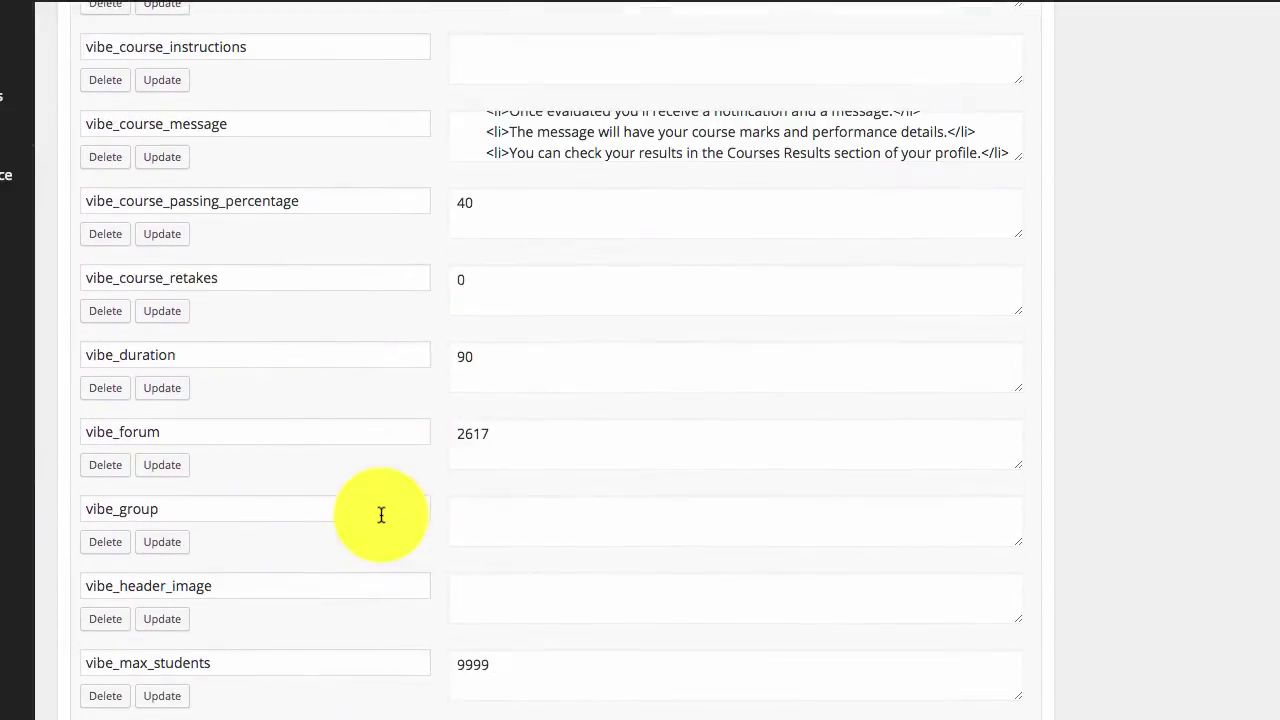
Add a new custom field named course_passing_score with value 20 to the Software Training course.
{"action": "scroll", "coordinate": [380, 518], "scroll_direction": "up", "scroll_amount": 1}
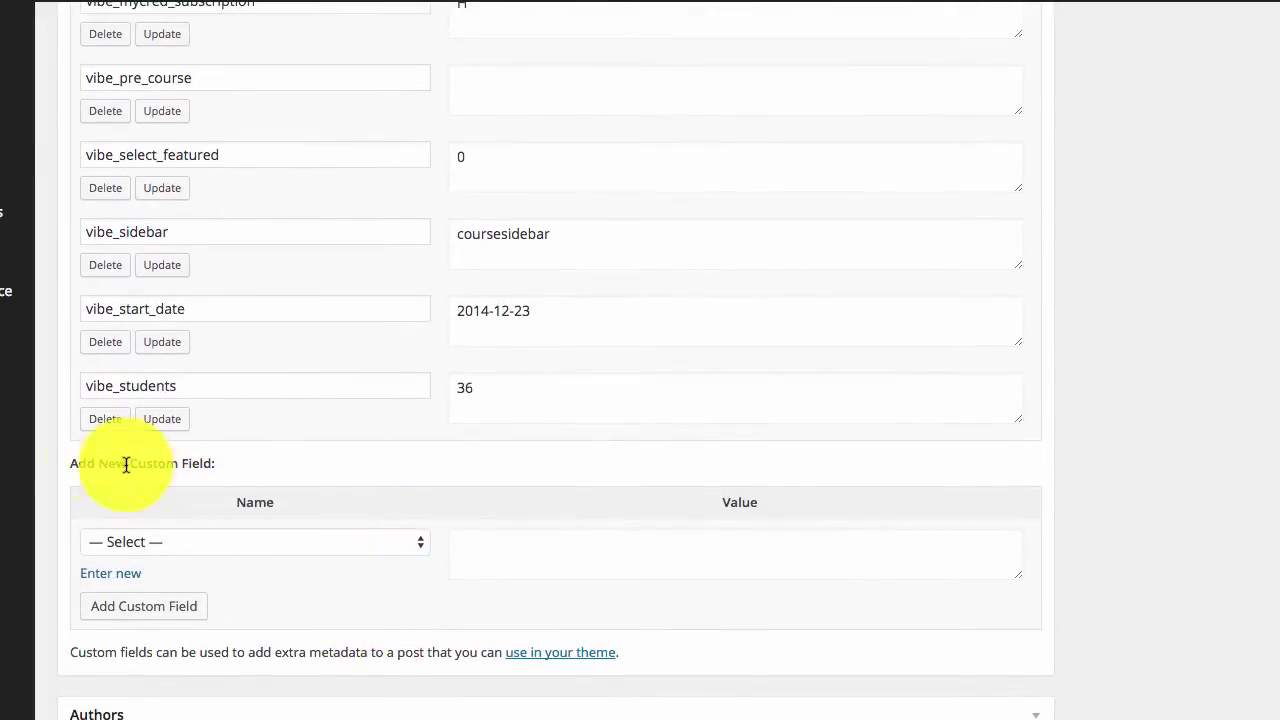
{"action": "left_click", "coordinate": [118, 575]}
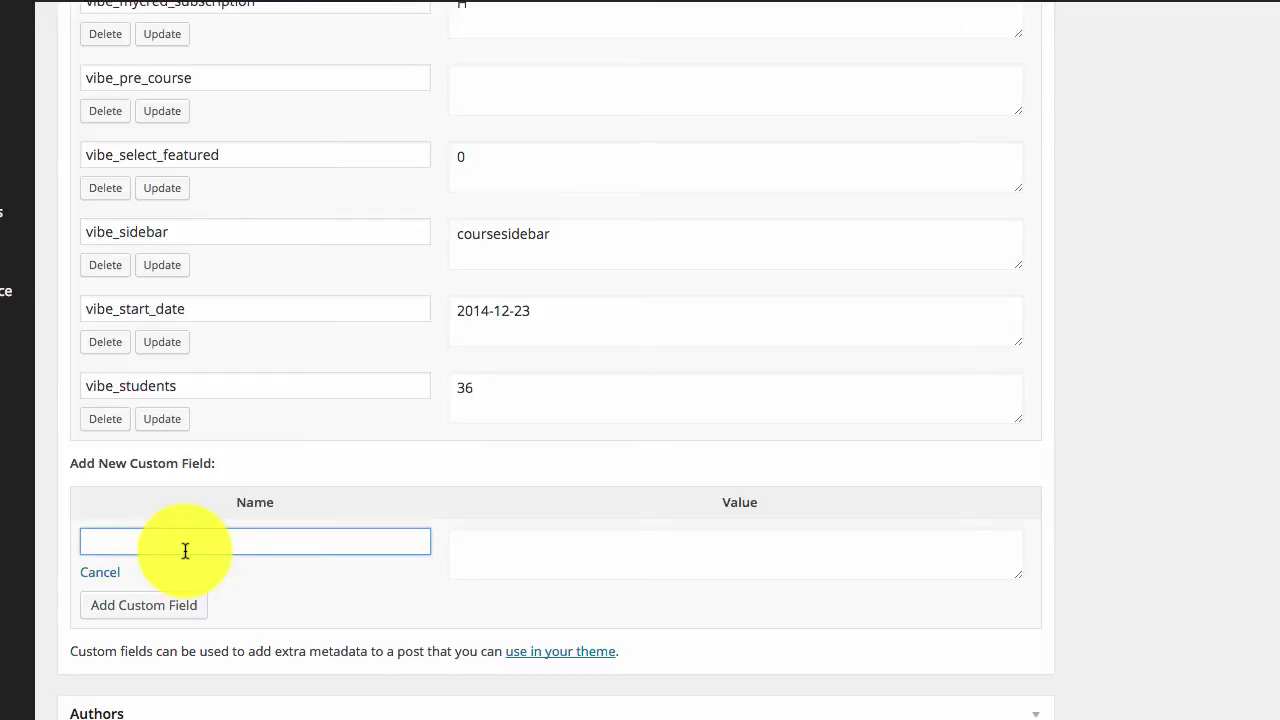
{"action": "type", "text": "course_passing_score"}
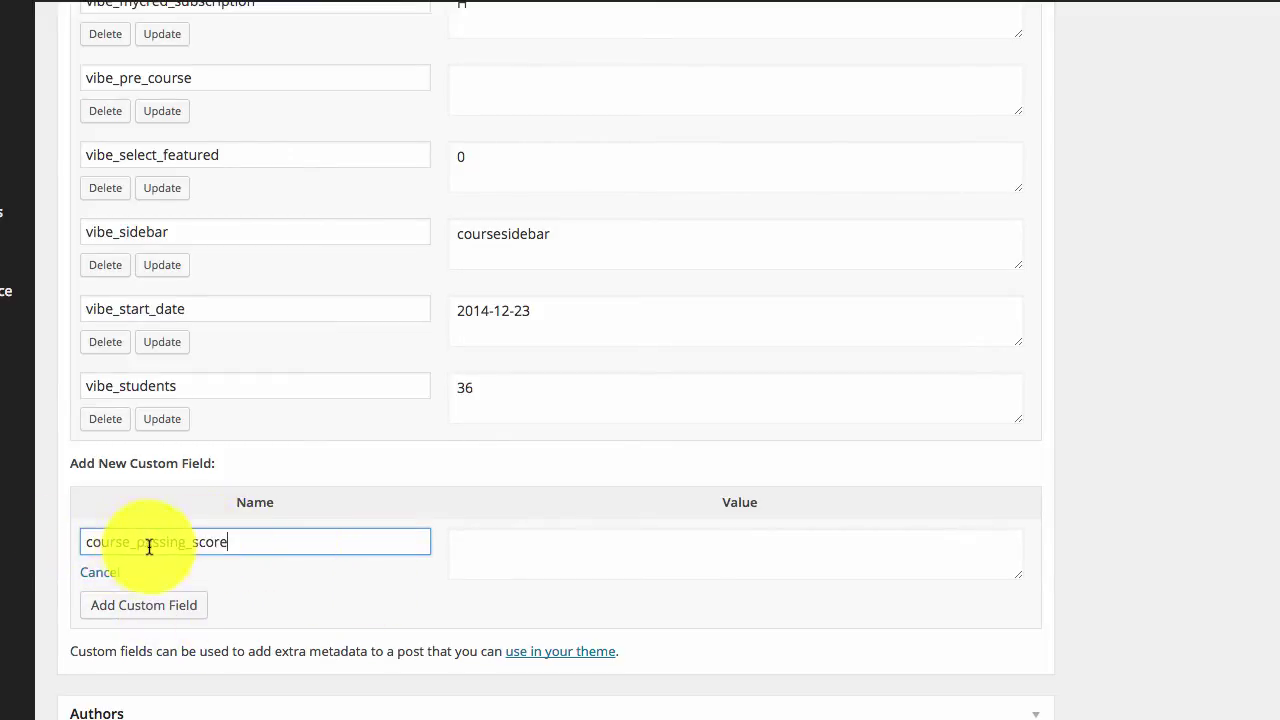
{"action": "left_click", "coordinate": [521, 553]}
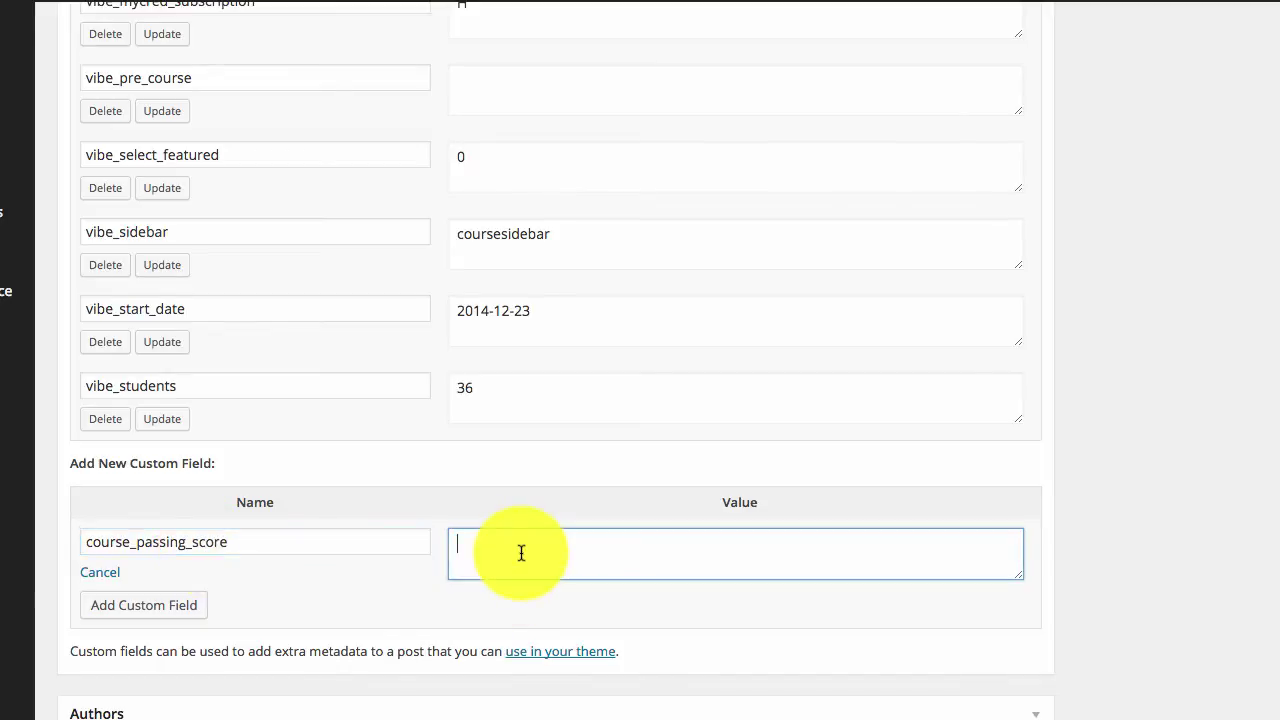
{"action": "type", "text": "20"}
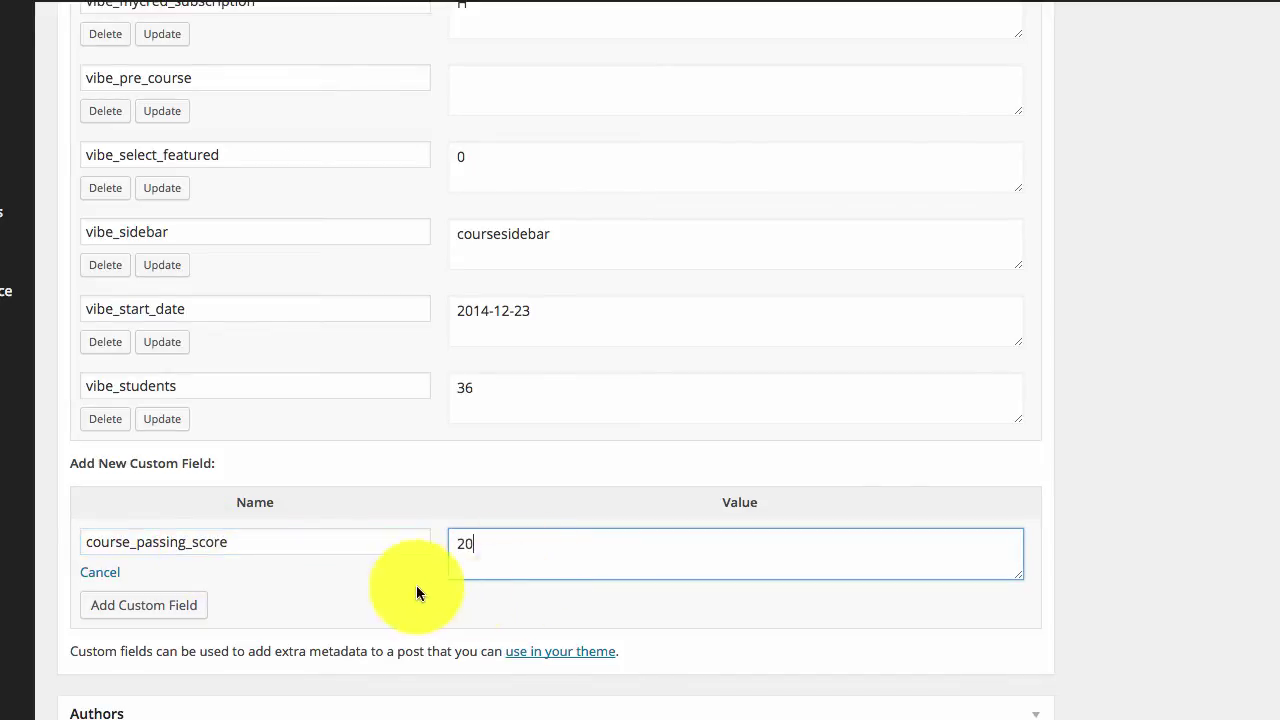
{"action": "left_click", "coordinate": [184, 607]}
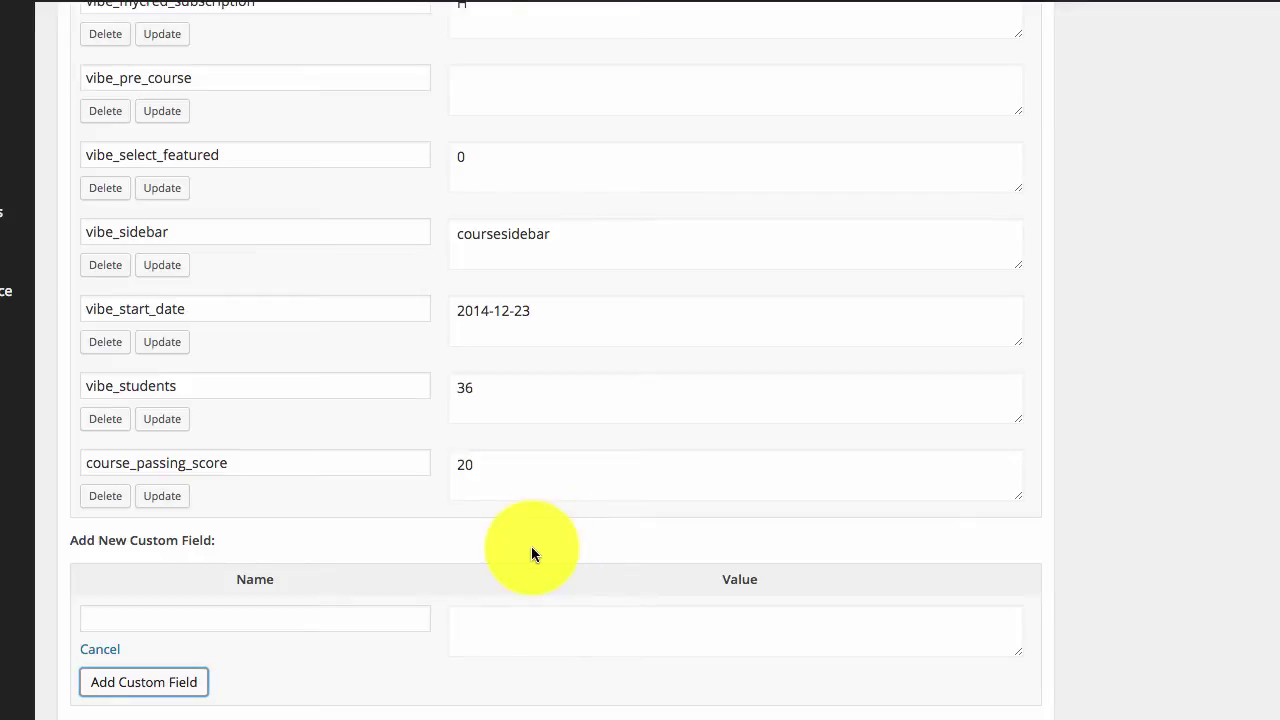
{"action": "scroll", "coordinate": [536, 545], "scroll_direction": "up", "scroll_amount": 15}
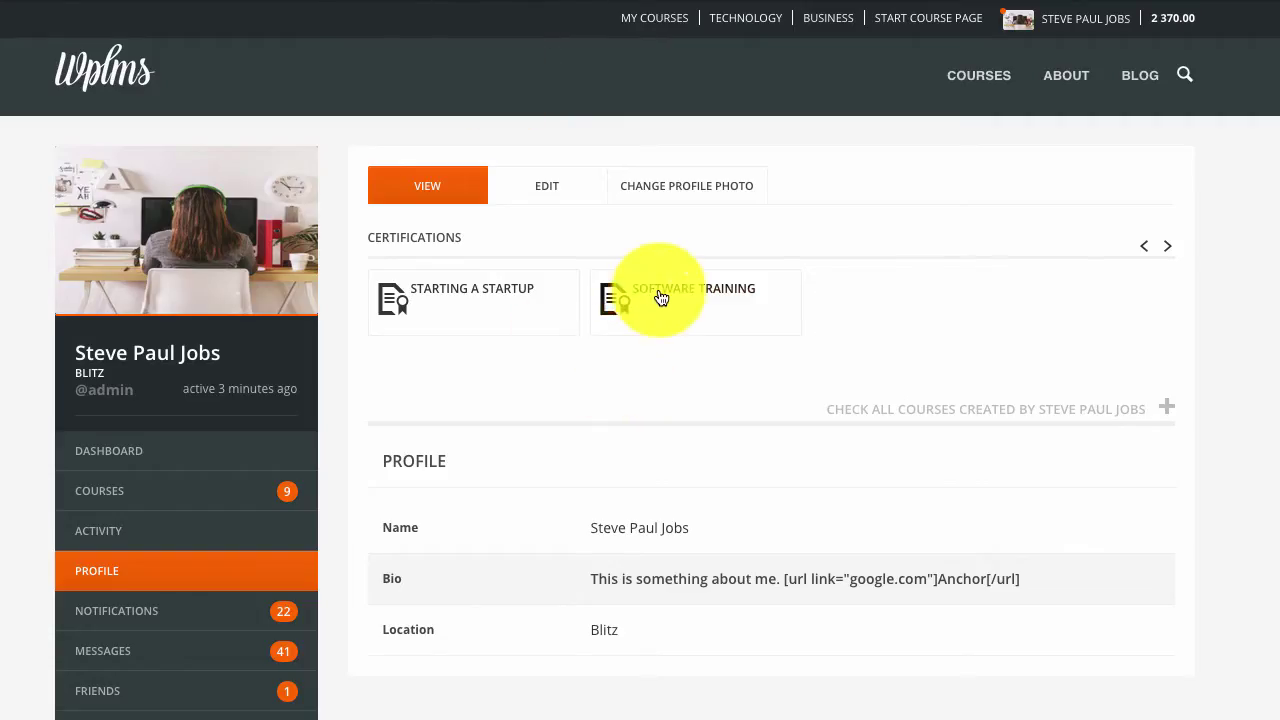
Preview the Software Training certification from the profile page and close the popup.
{"action": "left_click", "coordinate": [658, 290]}
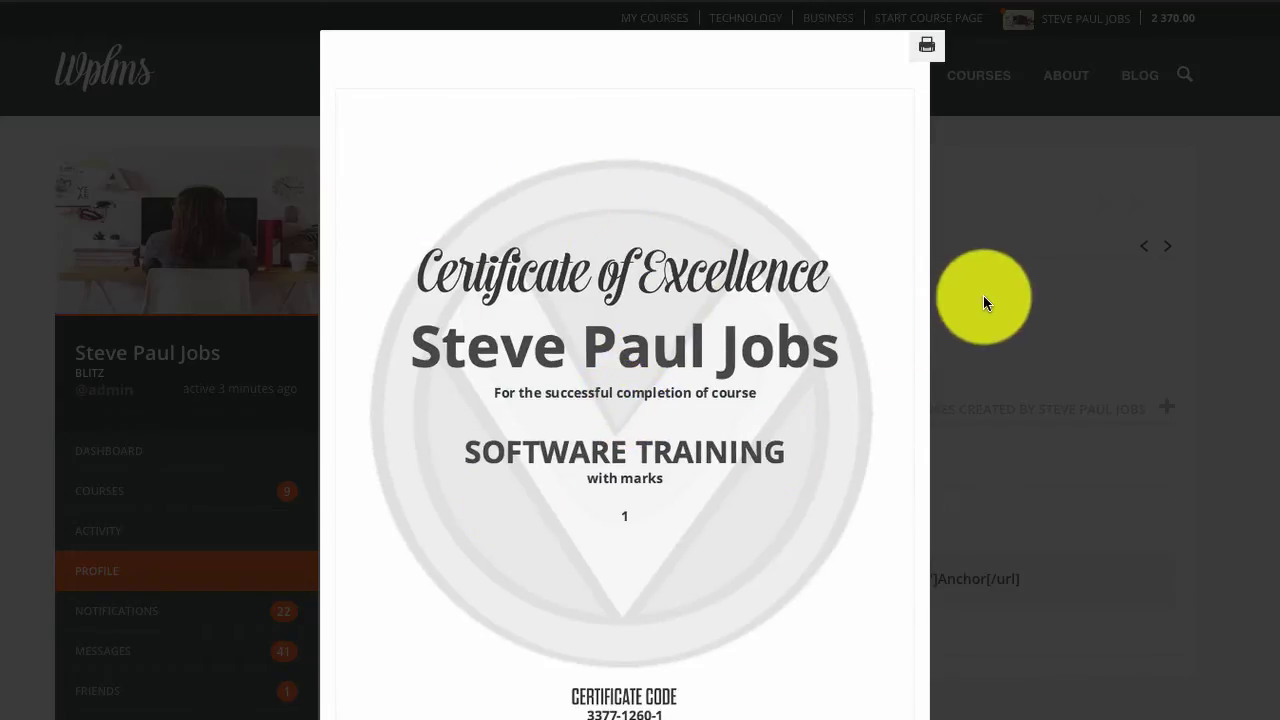
{"action": "left_click", "coordinate": [983, 295]}
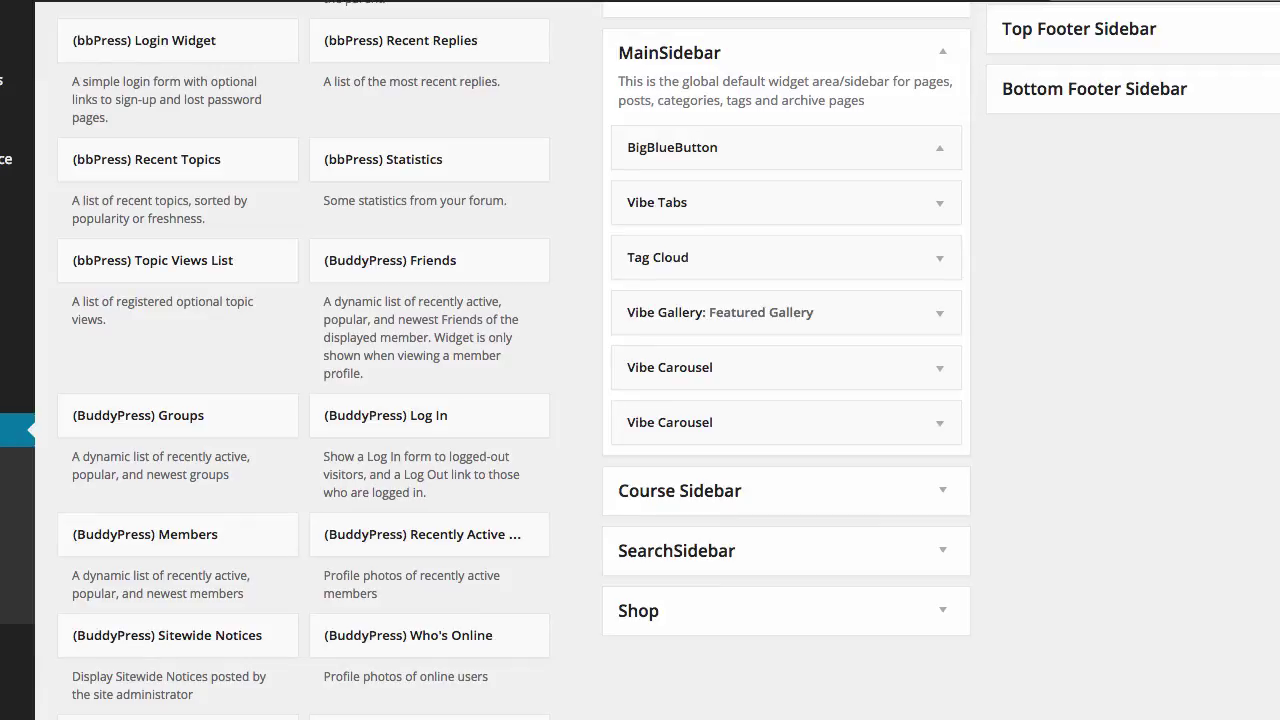
Load the course and check its settings keep Test certificate as the Certificate Template.
{"action": "type", "text": "localhost:8888/wplms/c"}
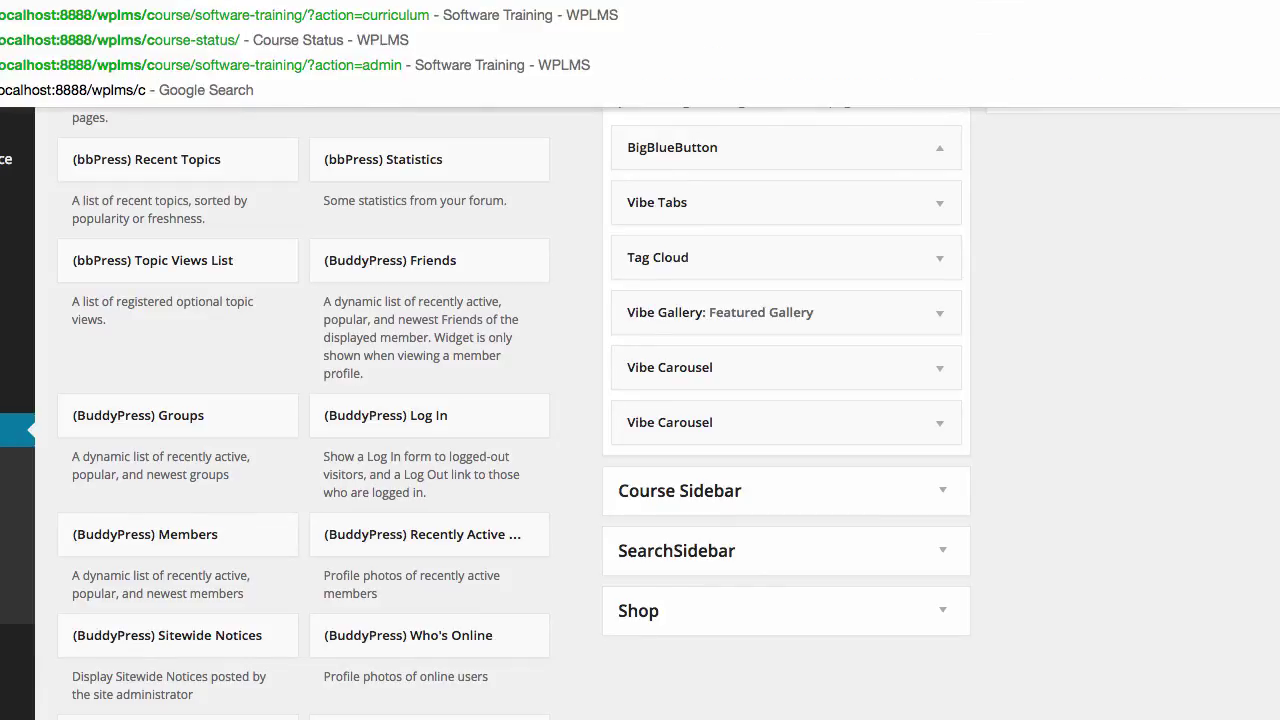
{"action": "key", "text": "Return"}
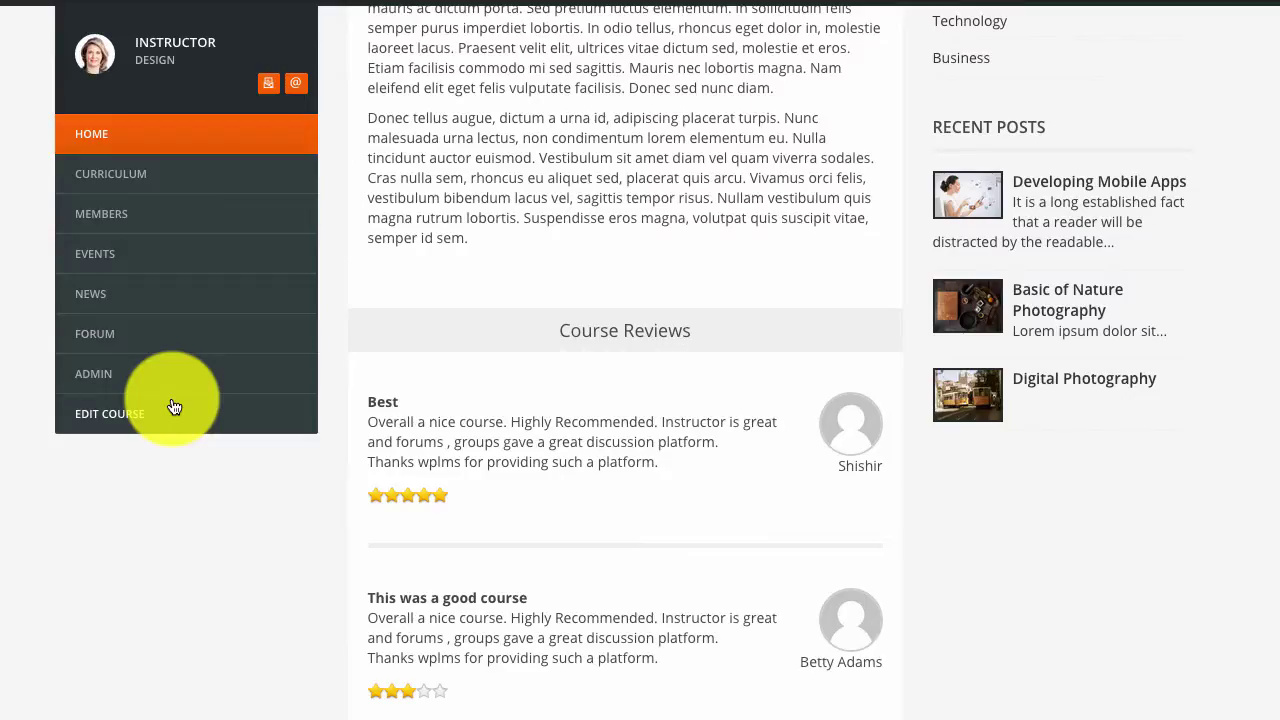
{"action": "left_click", "coordinate": [174, 407]}
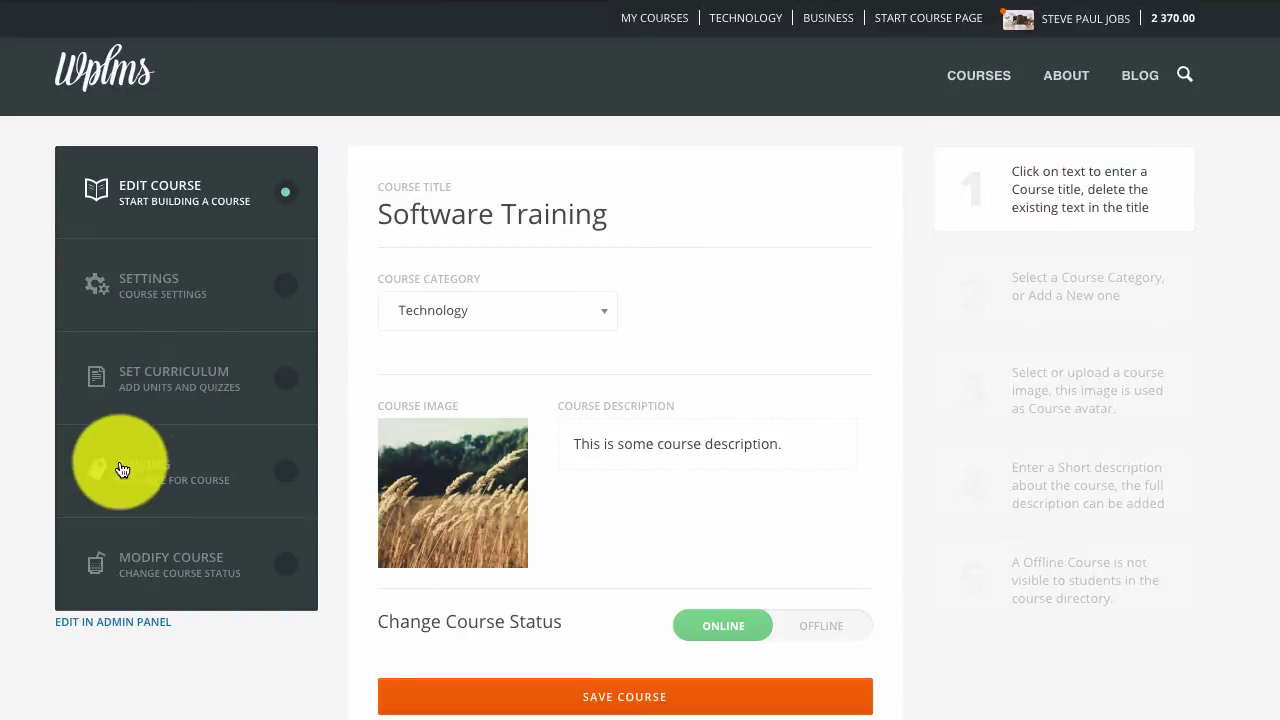
{"action": "left_click", "coordinate": [145, 306]}
{"action": "scroll", "coordinate": [643, 377], "scroll_direction": "down", "scroll_amount": 3}
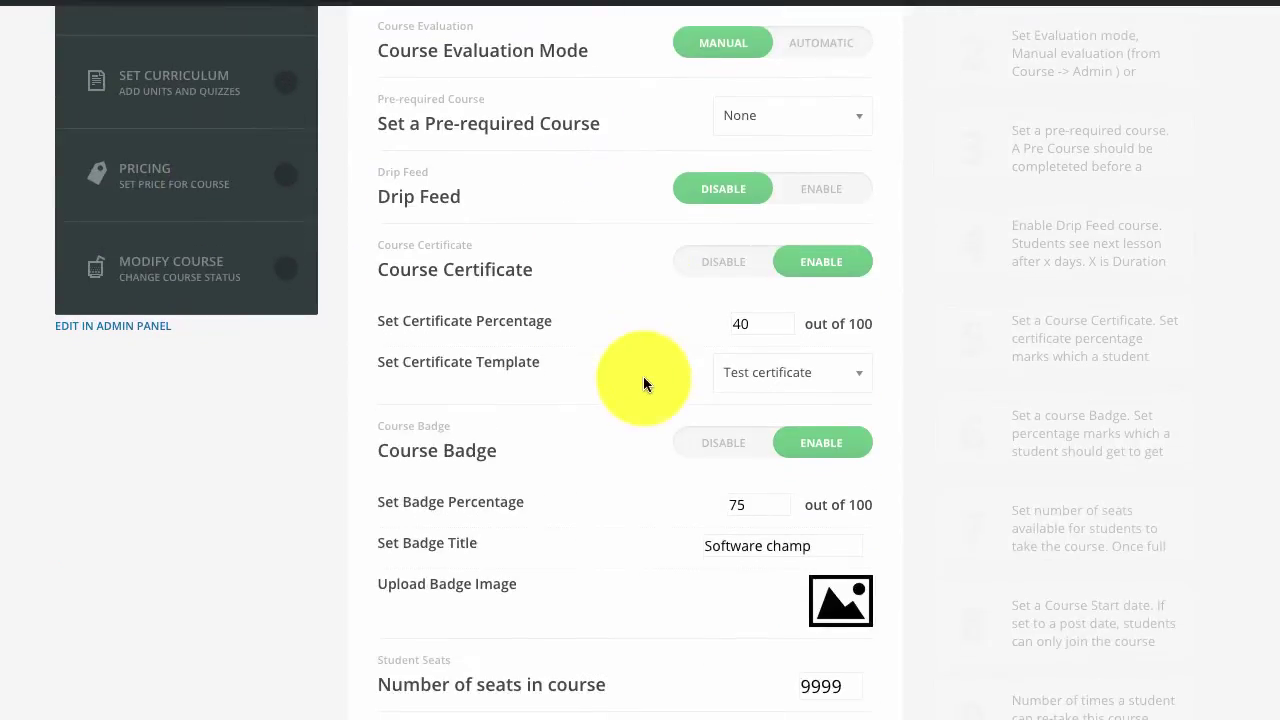
{"action": "left_click", "coordinate": [737, 385]}
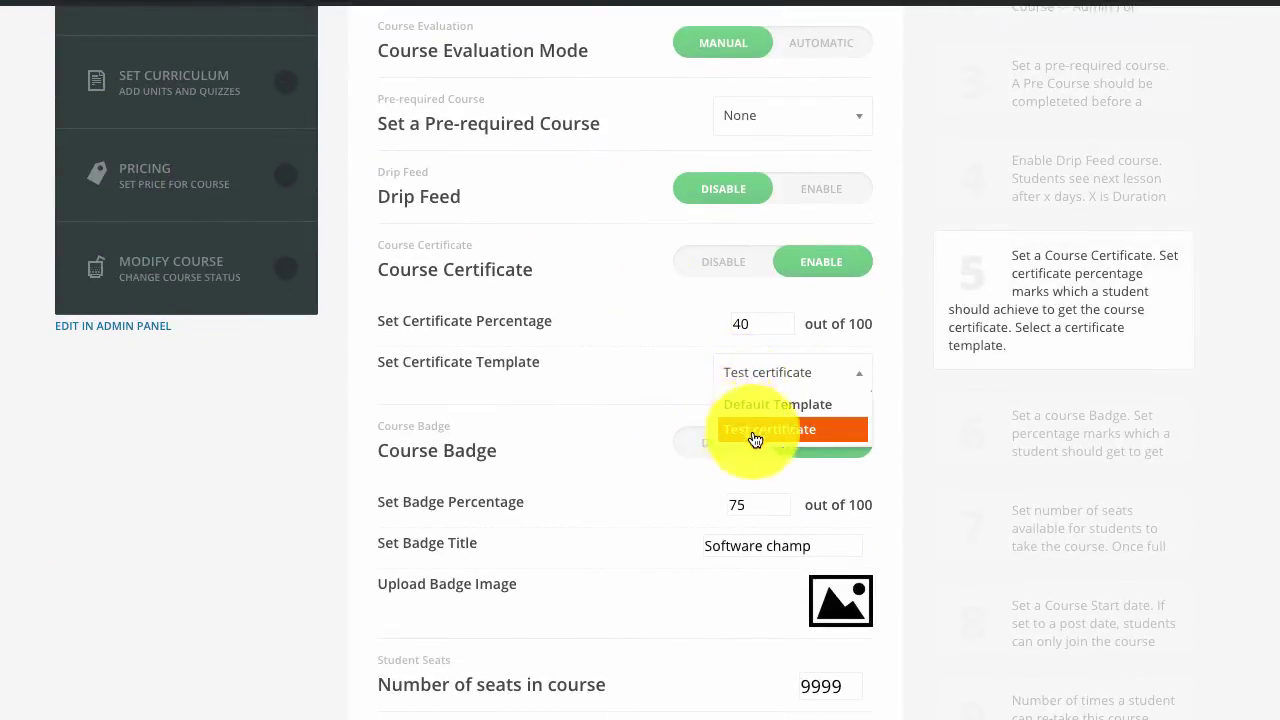
{"action": "left_click", "coordinate": [568, 377]}
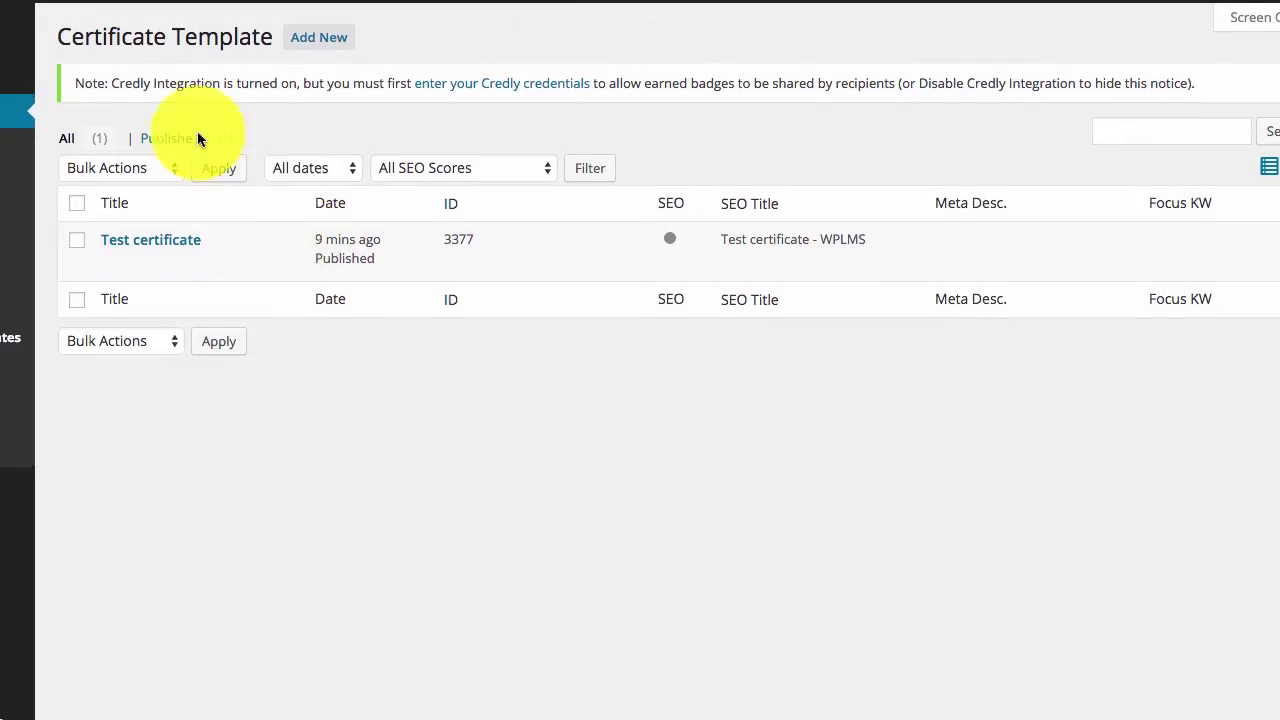
Open the Test certificate template for editing in the Visual view.
{"action": "mouse_move", "coordinate": [113, 268]}
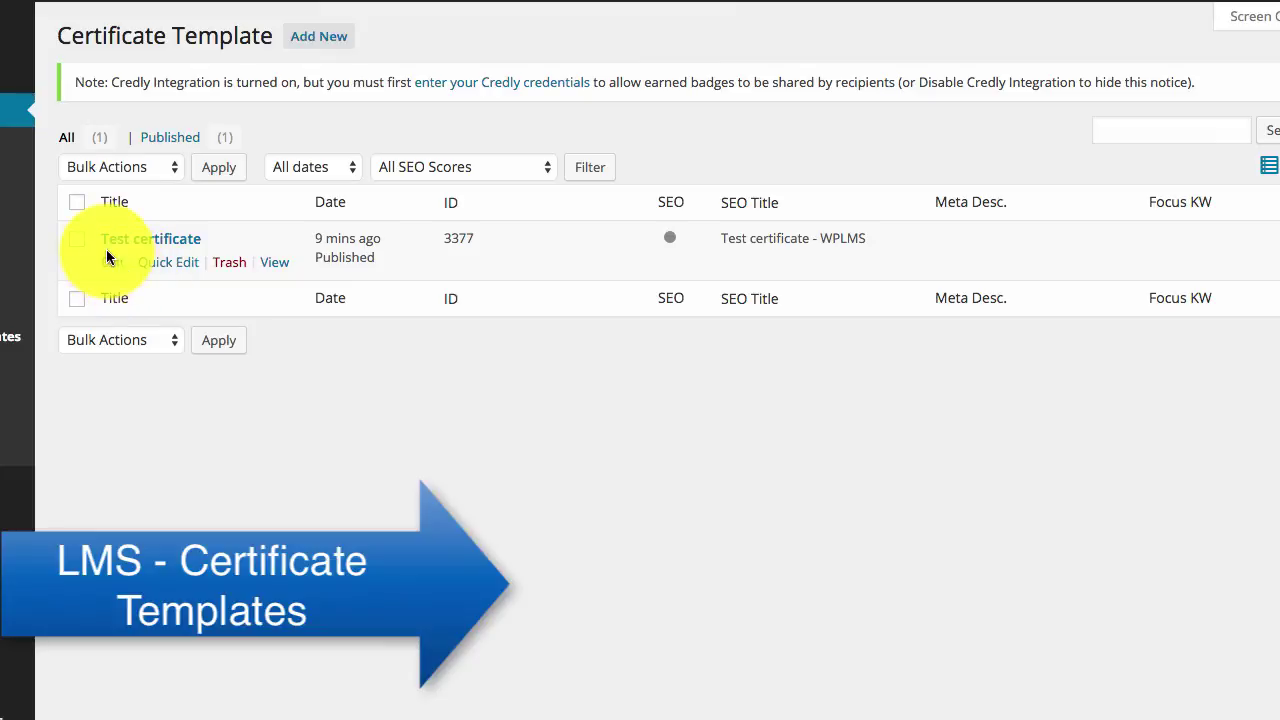
{"action": "left_click", "coordinate": [113, 265]}
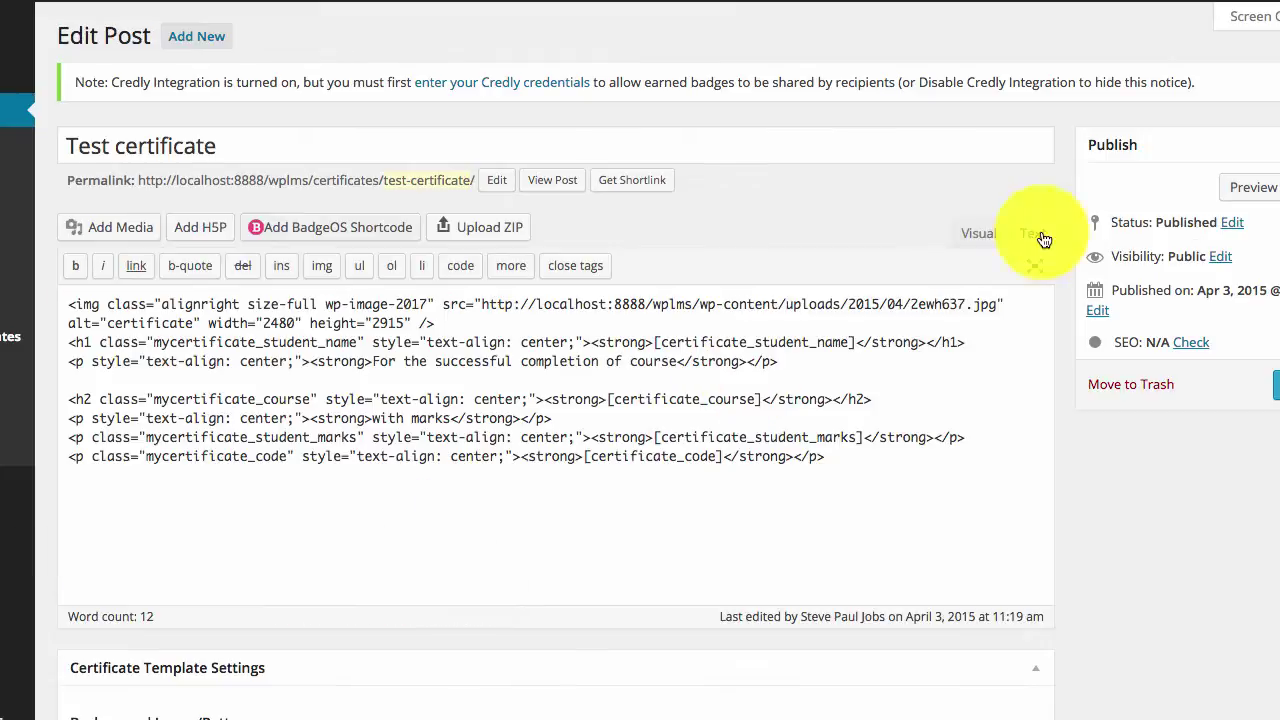
{"action": "left_click", "coordinate": [979, 233]}
{"action": "scroll", "coordinate": [815, 405], "scroll_direction": "down", "scroll_amount": 2}
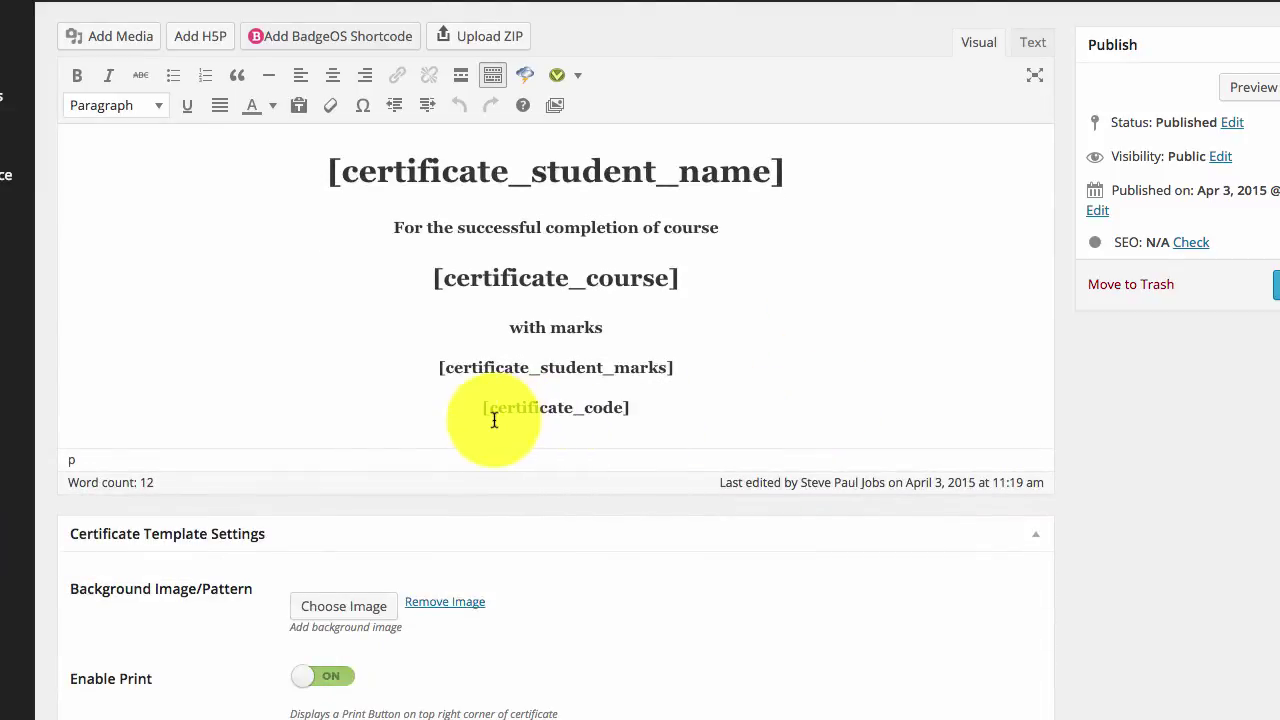
Duplicate the [certificate_code] line below itself and change it to [certificate_course_field field=""].
{"action": "left_click_drag", "start_coordinate": [486, 409], "coordinate": [650, 413]}
{"action": "key", "text": "super+c"}
{"action": "key", "text": "Right"}
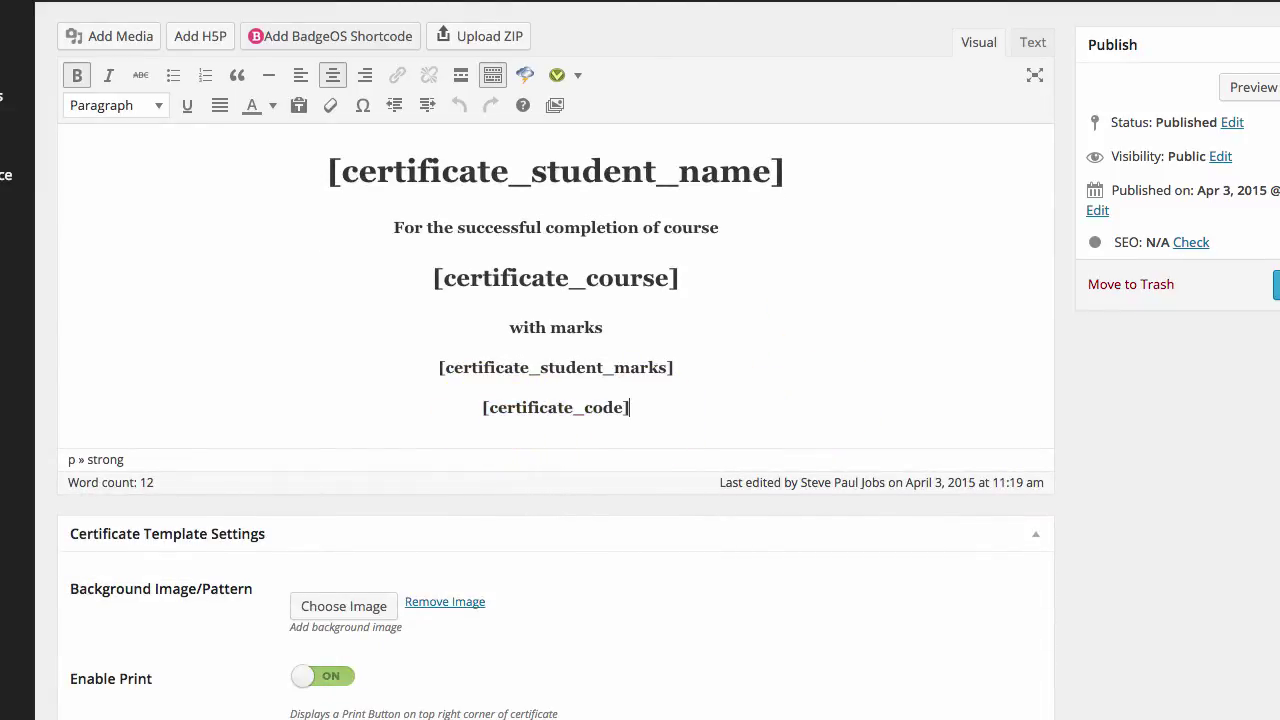
{"action": "key", "text": "Return"}
{"action": "key", "text": "super+v"}
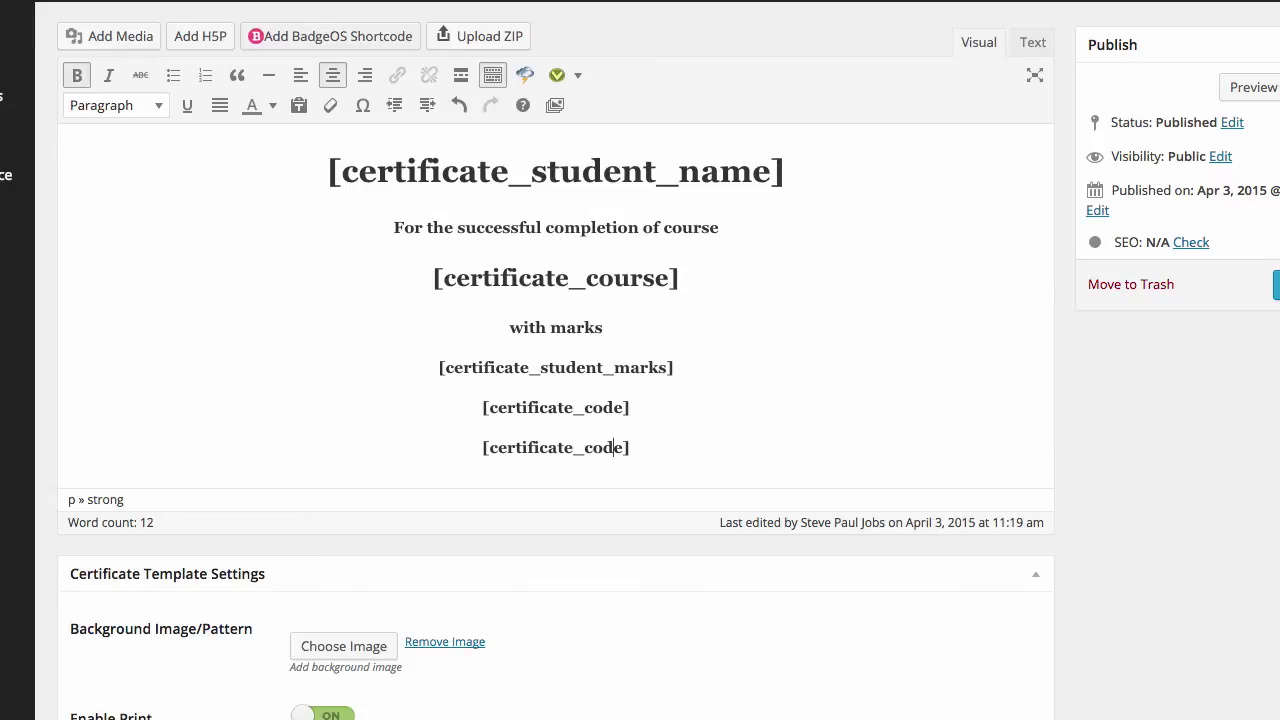
{"action": "key", "text": "BackSpace"}
{"action": "key", "text": "BackSpace"}
{"action": "key", "text": "BackSpace"}
{"action": "key", "text": "BackSpace"}
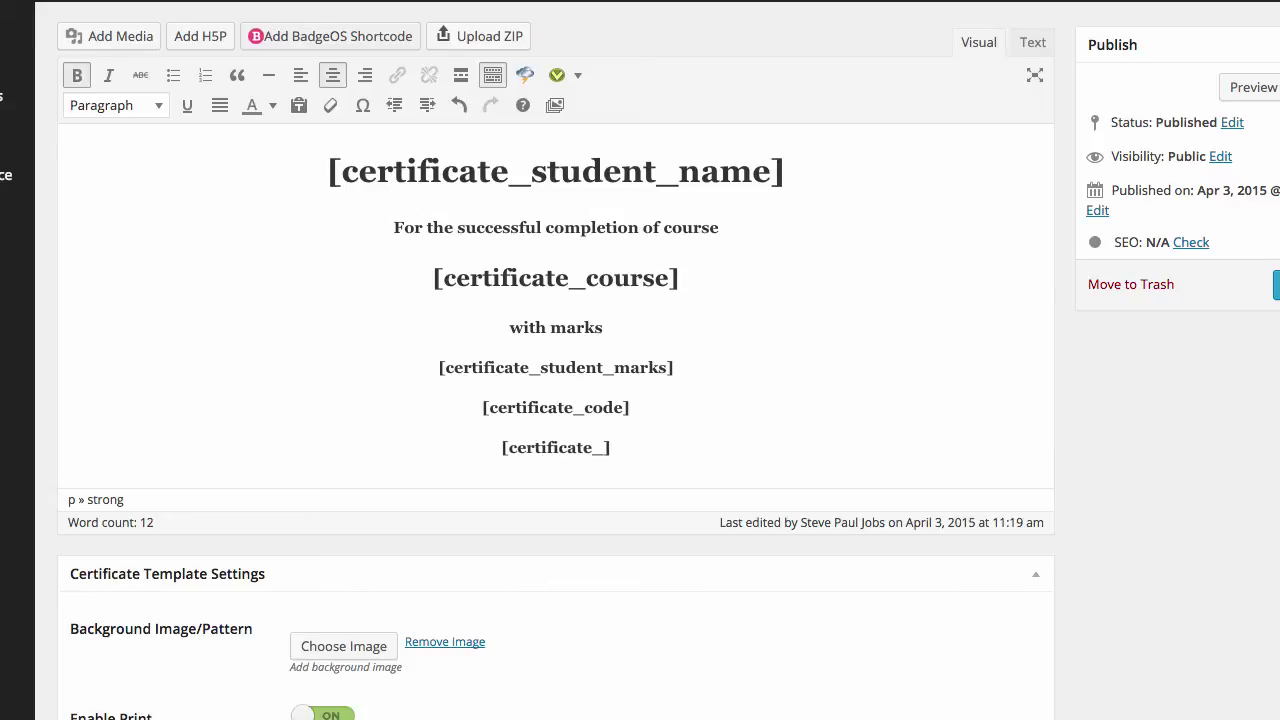
{"action": "type", "text": "course_f"}
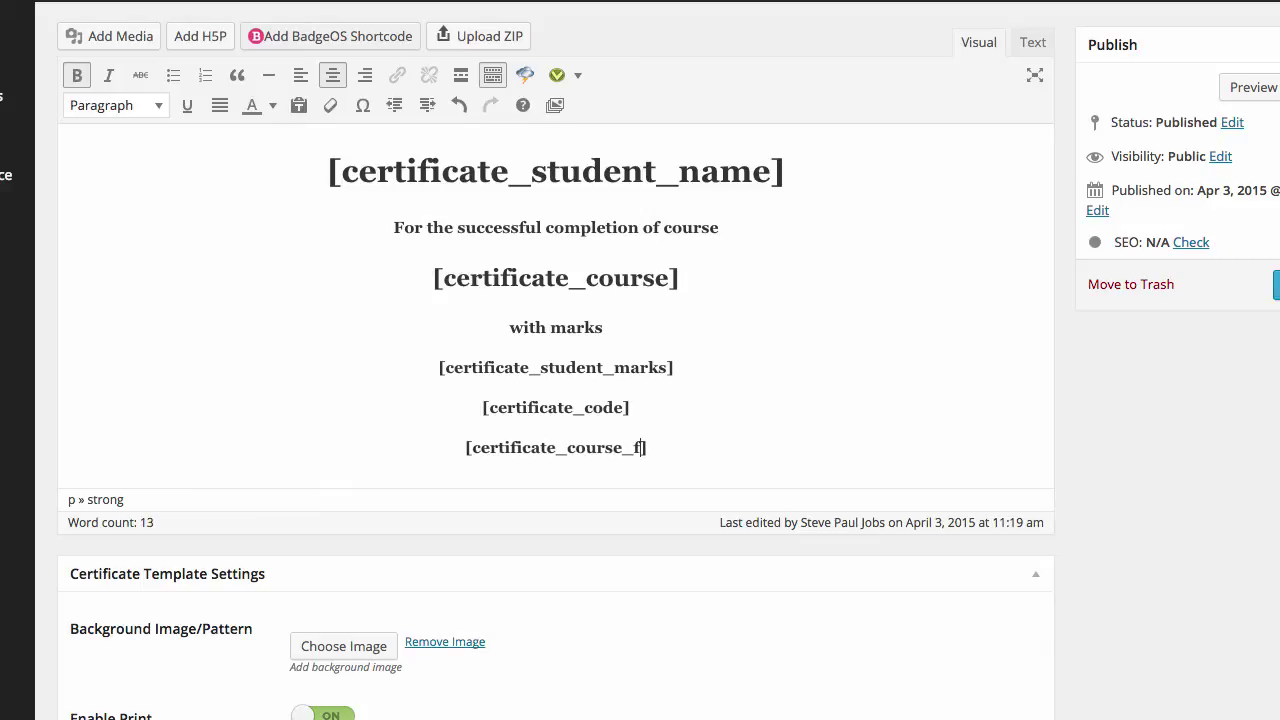
{"action": "type", "text": "ield field"}
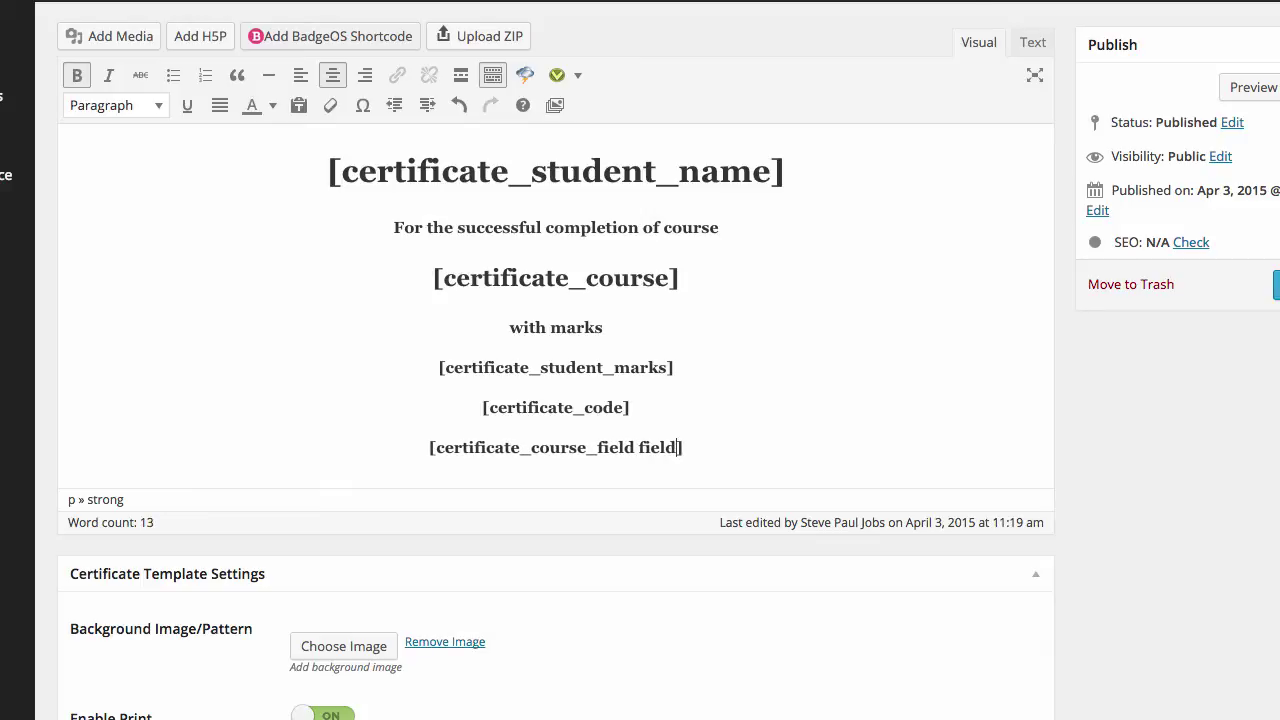
{"action": "type", "text": "=\"\""}
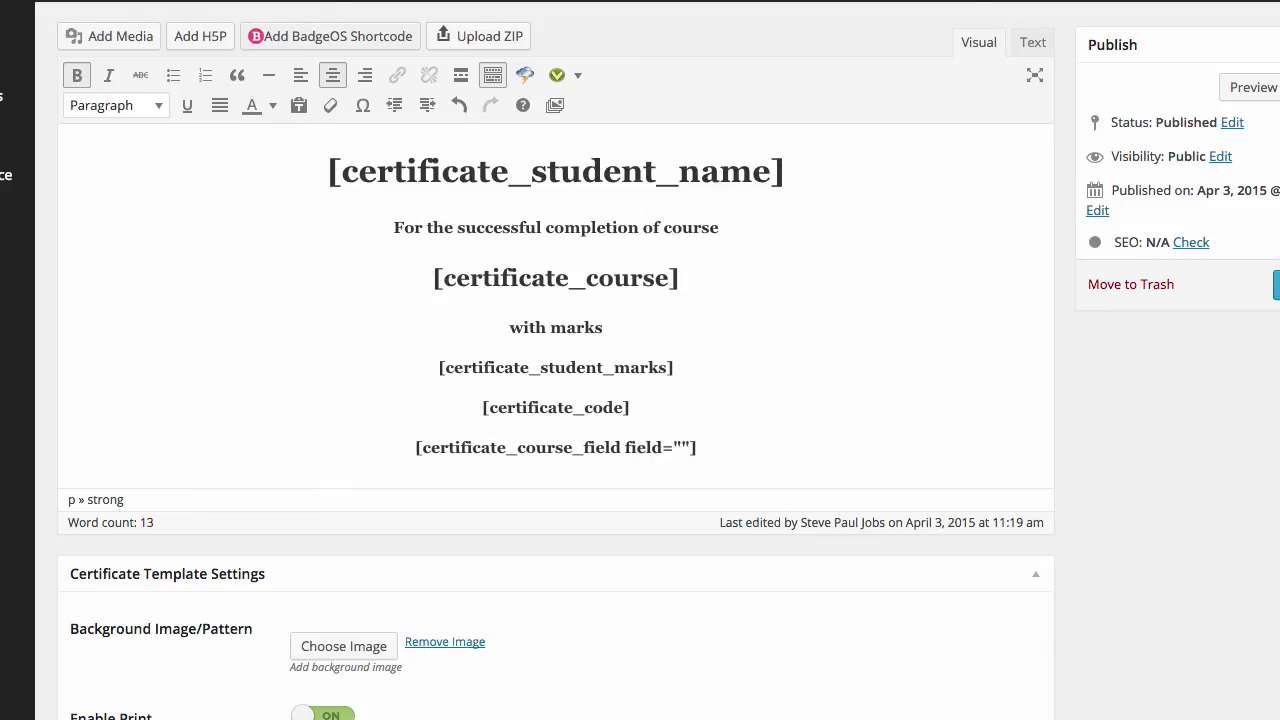
Copy course_passing_score and paste it into the shortcode as field="course_passing_score".
{"action": "scroll", "coordinate": [391, 483], "scroll_direction": "down", "scroll_amount": 20}
{"action": "scroll", "coordinate": [391, 483], "scroll_direction": "up", "scroll_amount": 3}
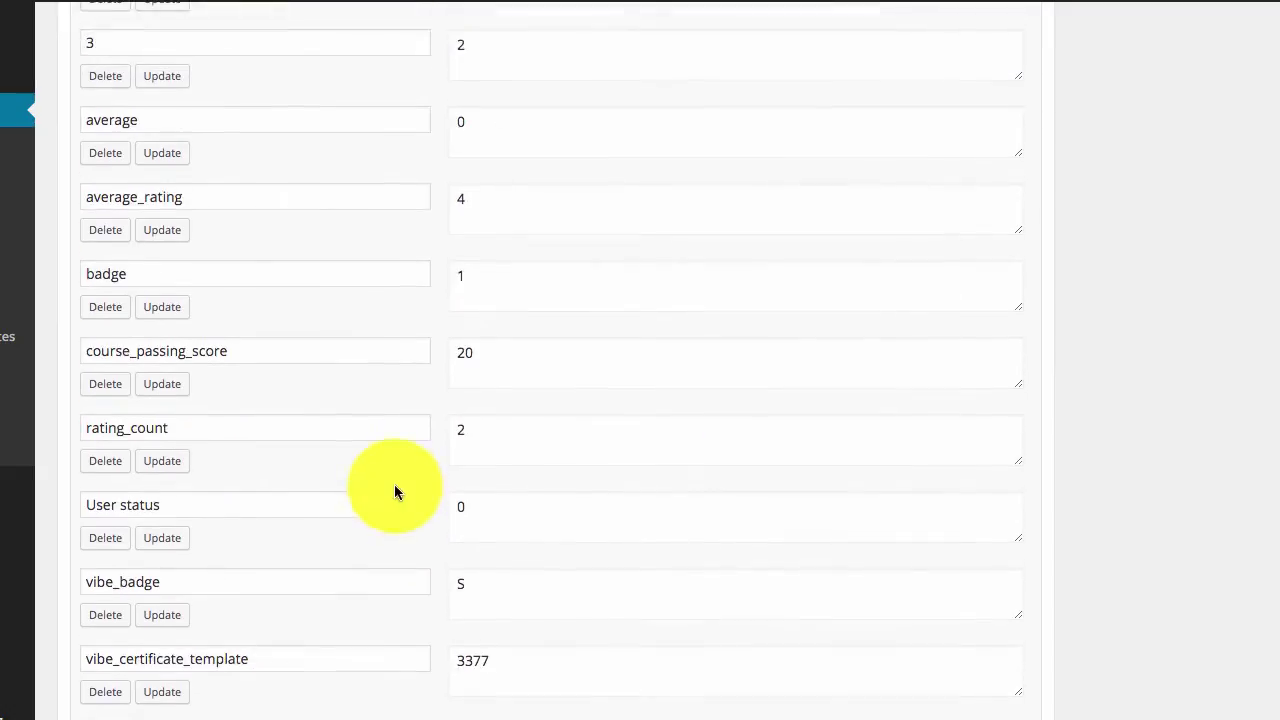
{"action": "left_click", "coordinate": [226, 358]}
{"action": "left_click_drag", "start_coordinate": [223, 354], "coordinate": [57, 354]}
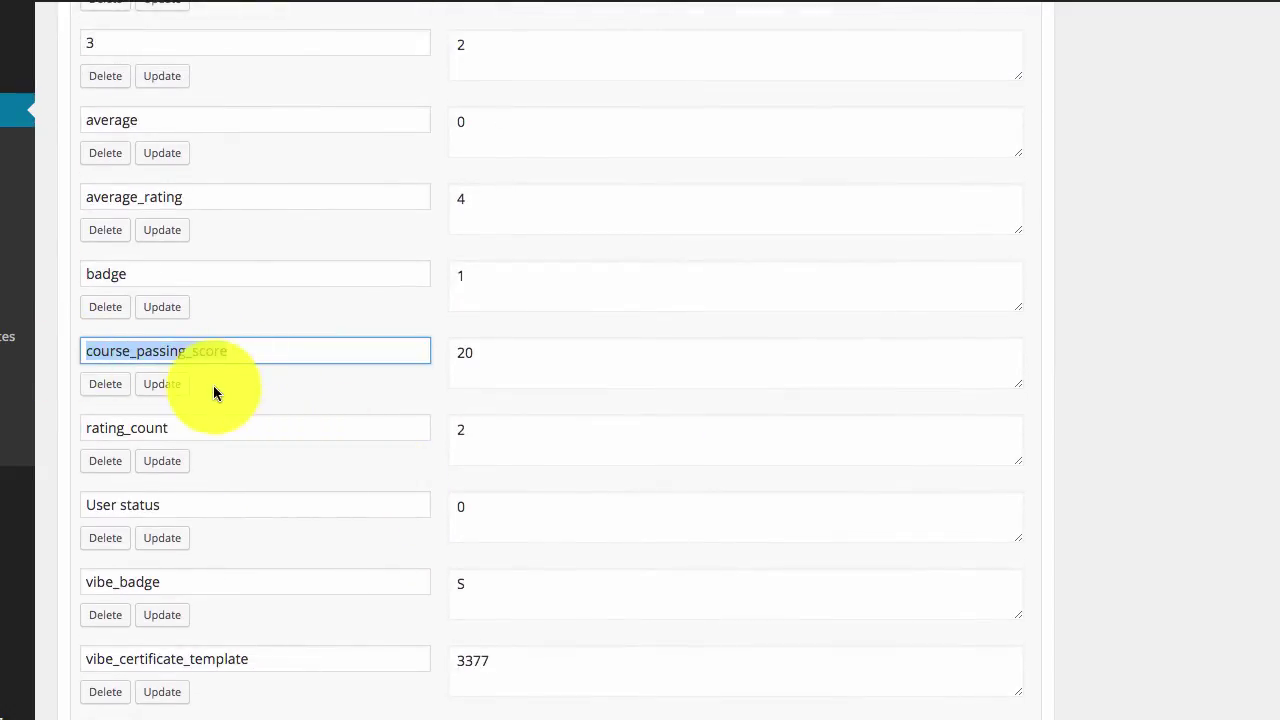
{"action": "right_click", "coordinate": [214, 351]}
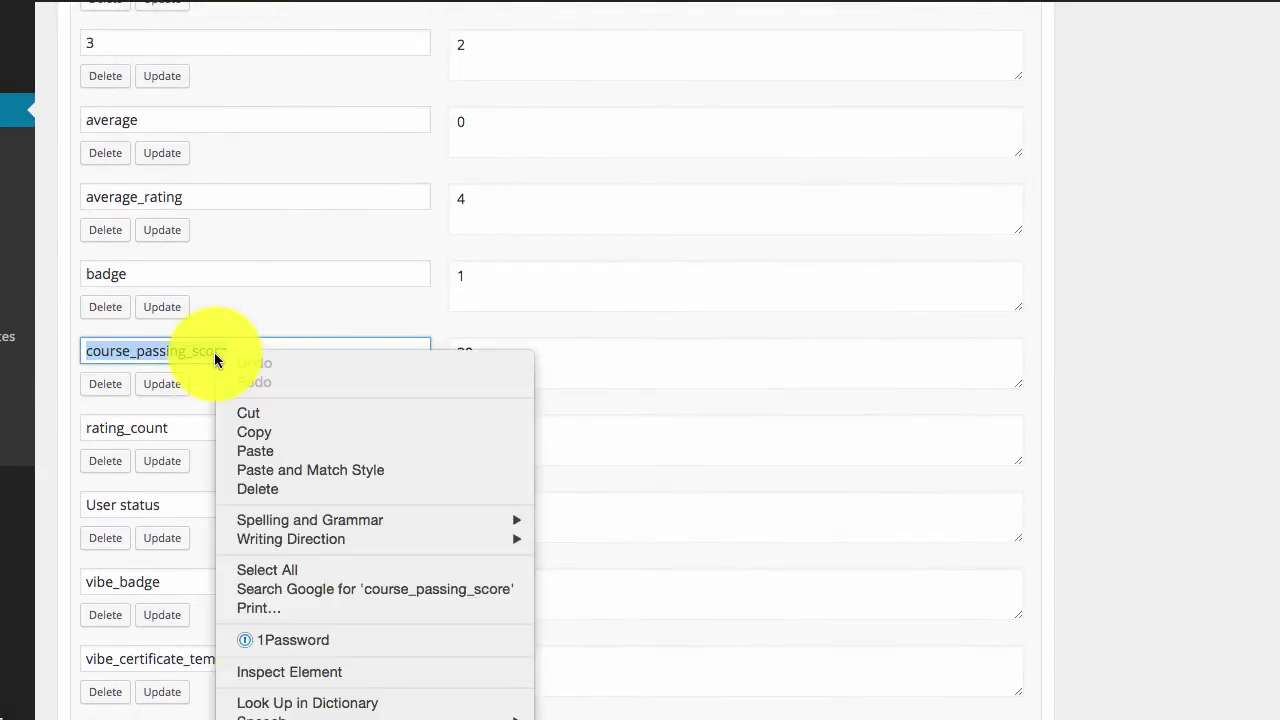
{"action": "left_click", "coordinate": [279, 433]}
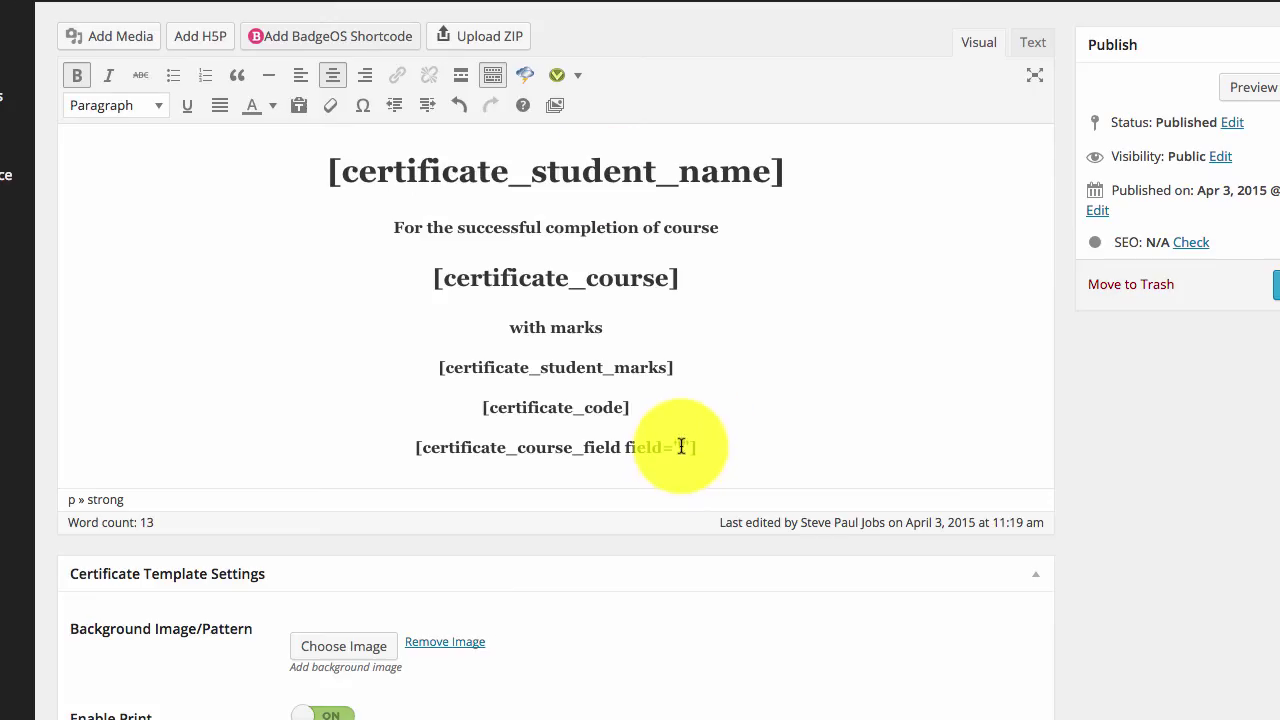
{"action": "right_click", "coordinate": [687, 452]}
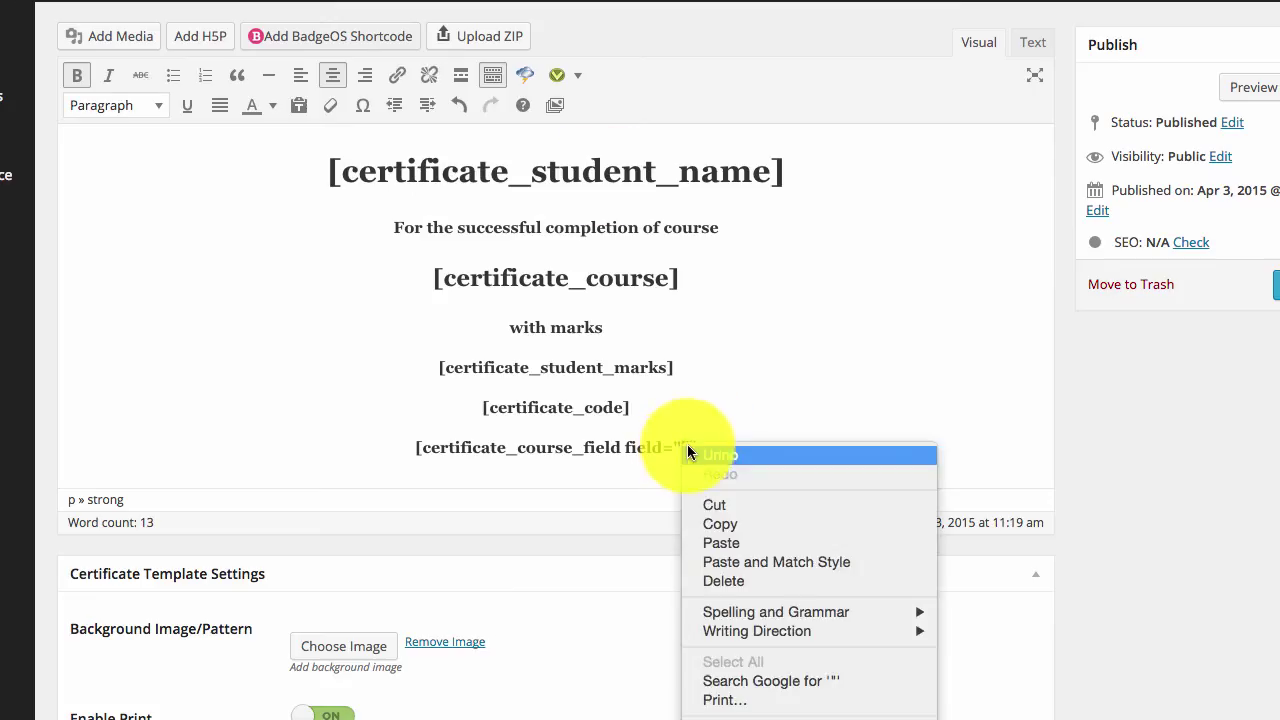
{"action": "left_click", "coordinate": [721, 543]}
In the HTML source, change the last paragraph's class from mycertificate_code to mycertificate_passign_score.
{"action": "left_click", "coordinate": [1033, 44]}
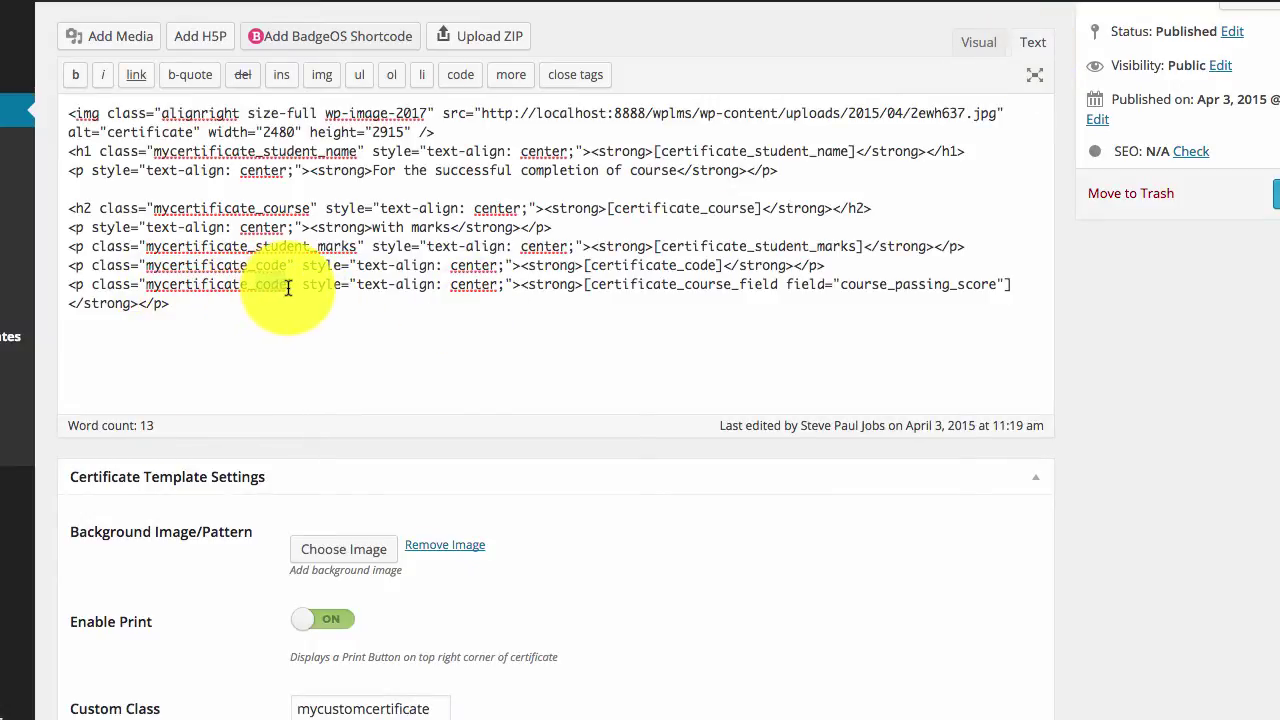
{"action": "left_click_drag", "start_coordinate": [290, 286], "coordinate": [266, 286]}
{"action": "type", "text": "passign_score"}
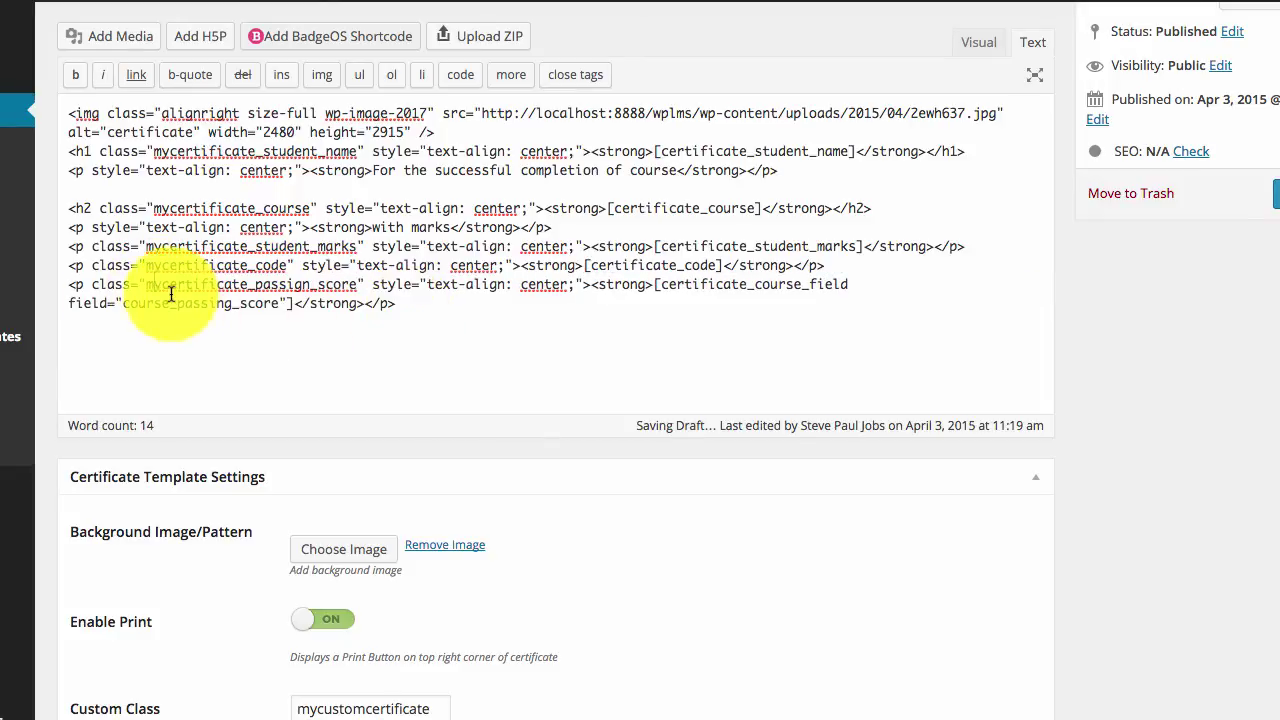
{"action": "left_click_drag", "start_coordinate": [148, 286], "coordinate": [358, 284]}
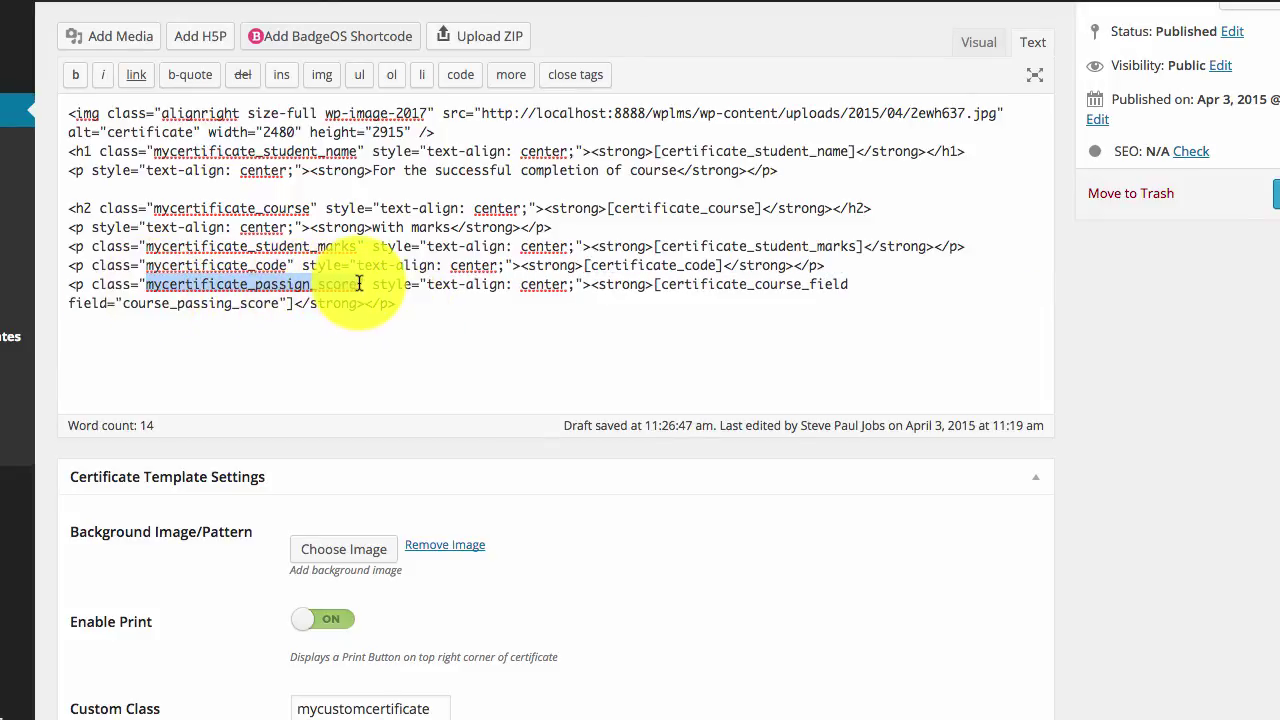
{"action": "scroll", "coordinate": [755, 424], "scroll_direction": "down", "scroll_amount": 5}
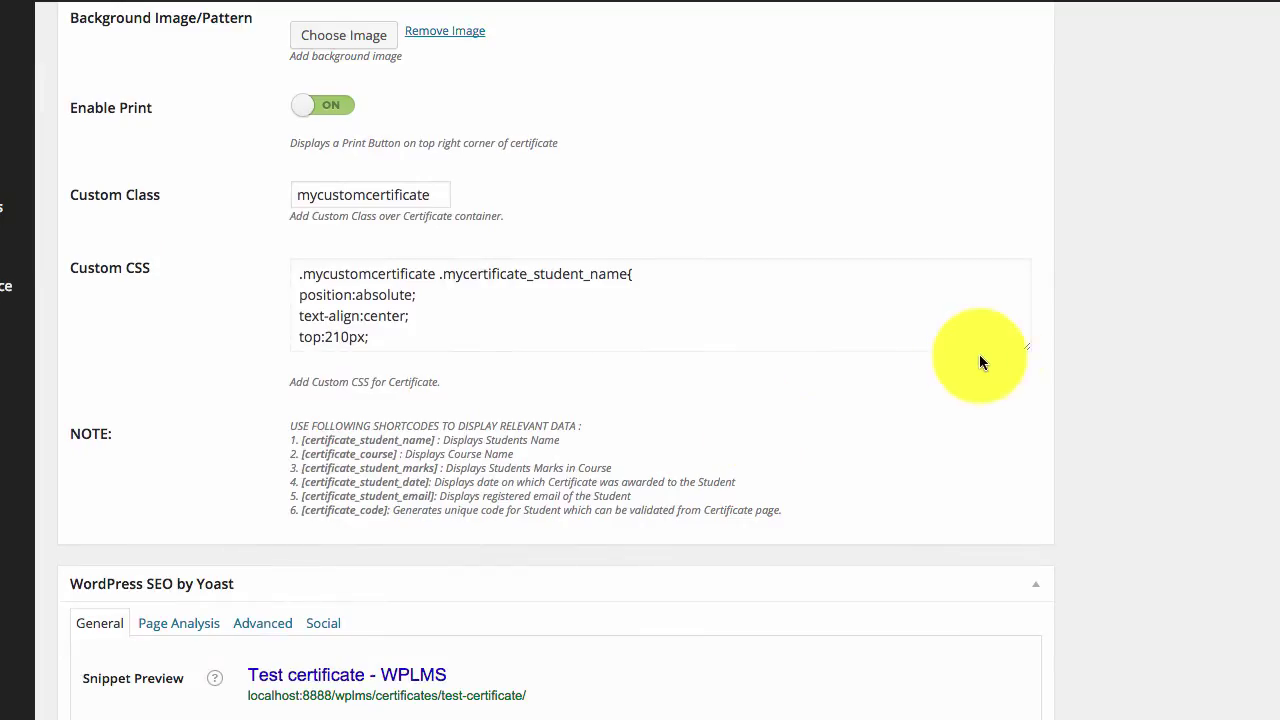
Add an empty .mycustomcertificate .mycertificate_passign_score rule to the Custom CSS.
{"action": "left_click_drag", "start_coordinate": [1024, 344], "coordinate": [1012, 686]}
{"action": "scroll", "coordinate": [622, 472], "scroll_direction": "down", "scroll_amount": 5}
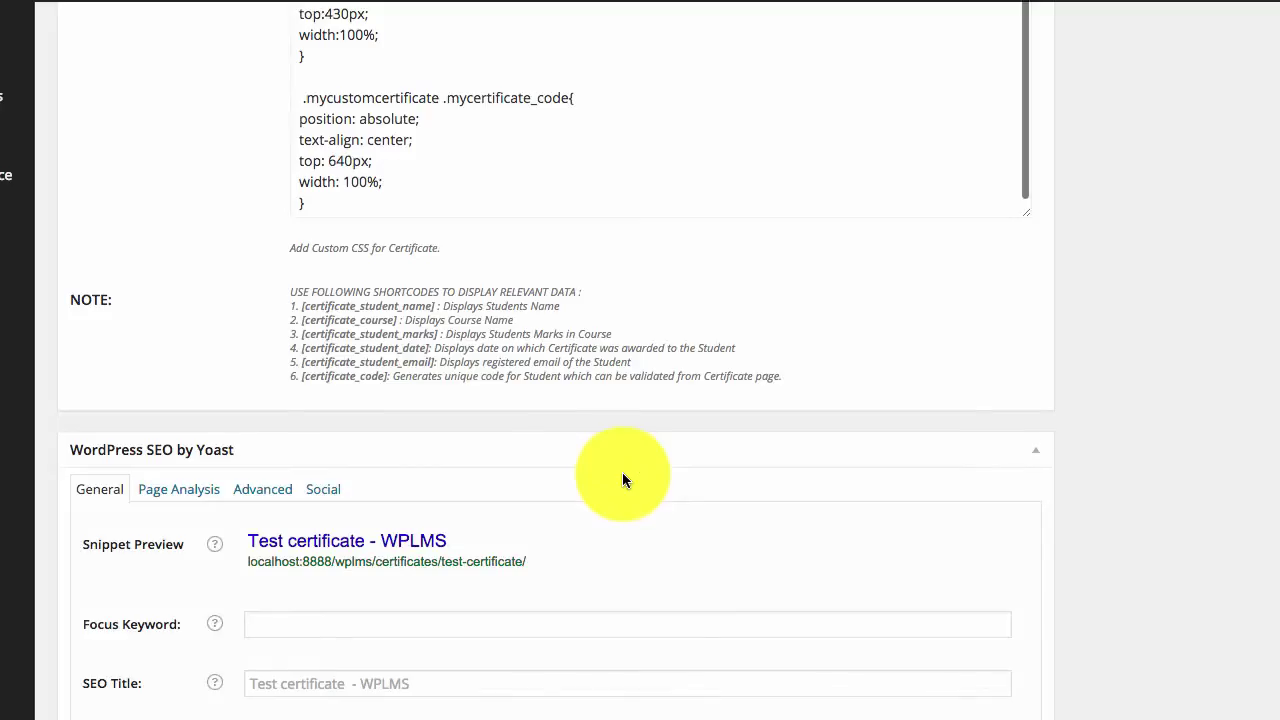
{"action": "scroll", "coordinate": [587, 400], "scroll_direction": "up", "scroll_amount": 1}
{"action": "left_click", "coordinate": [379, 178]}
{"action": "key", "text": "ctrl+v"}
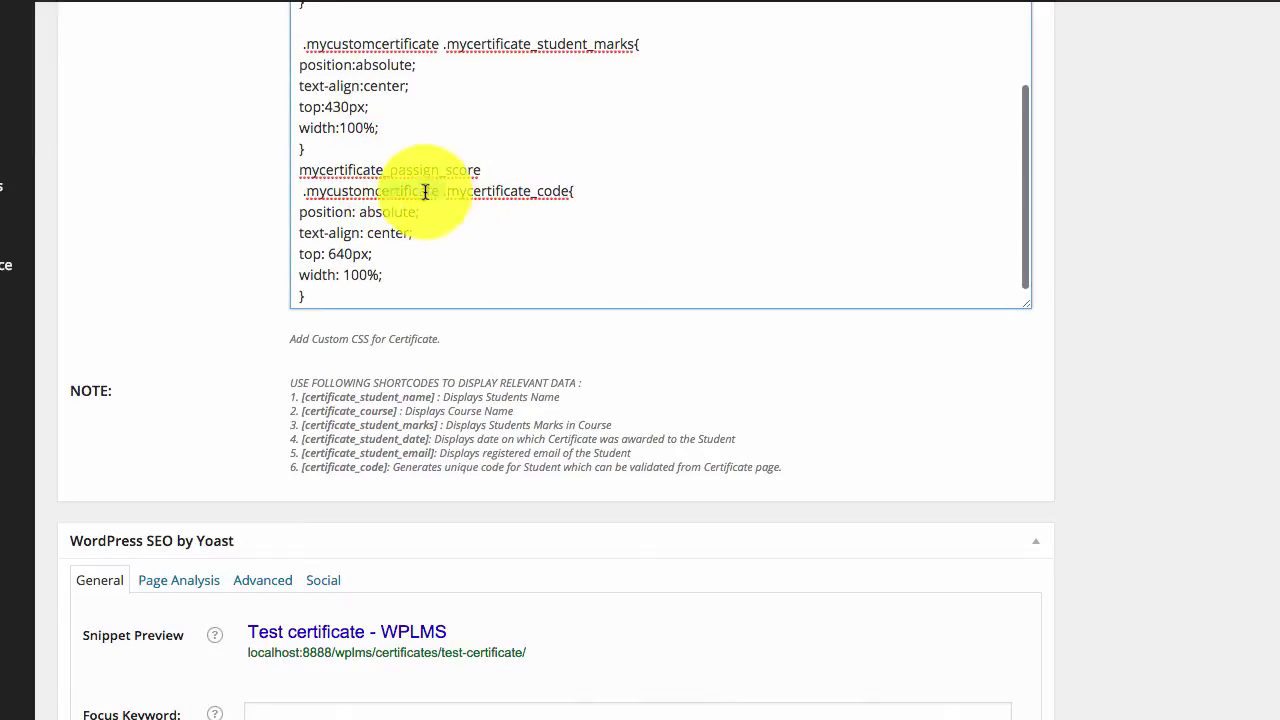
{"action": "left_click_drag", "start_coordinate": [400, 191], "coordinate": [251, 189]}
{"action": "left_click", "coordinate": [300, 172]}
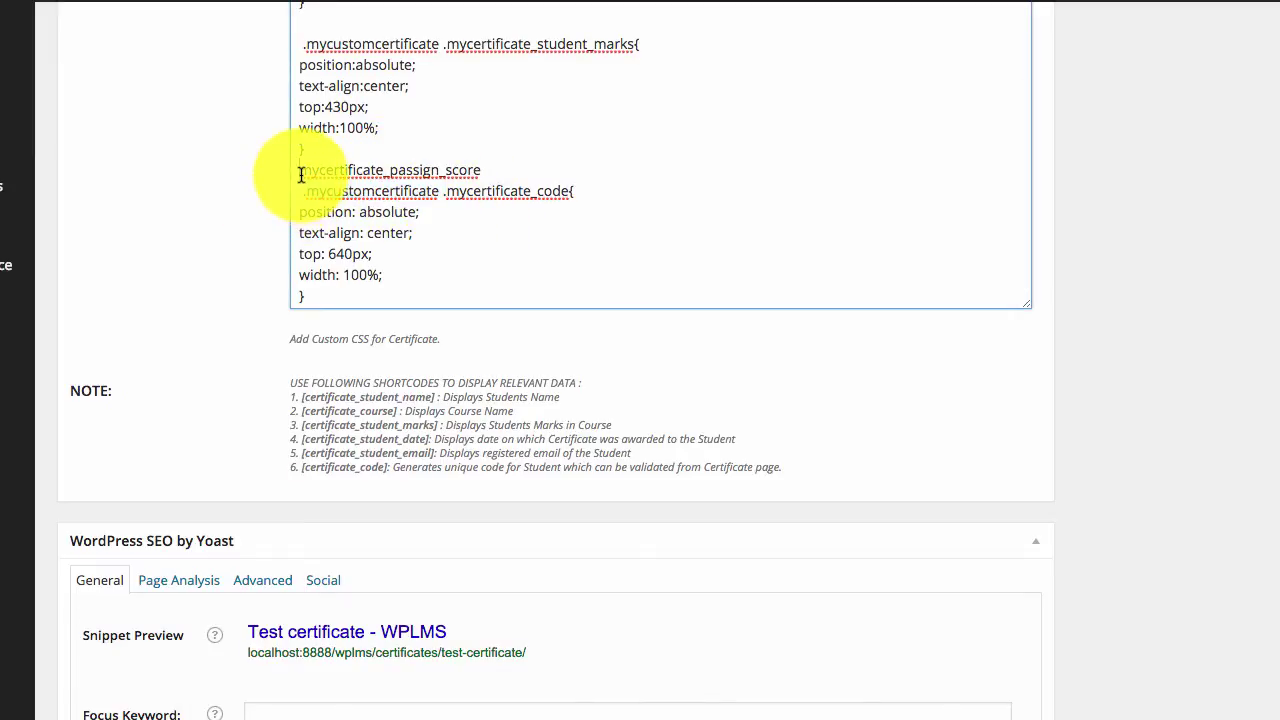
{"action": "key", "text": "super+v"}
{"action": "left_click", "coordinate": [650, 162]}
{"action": "type", "text": "{"}
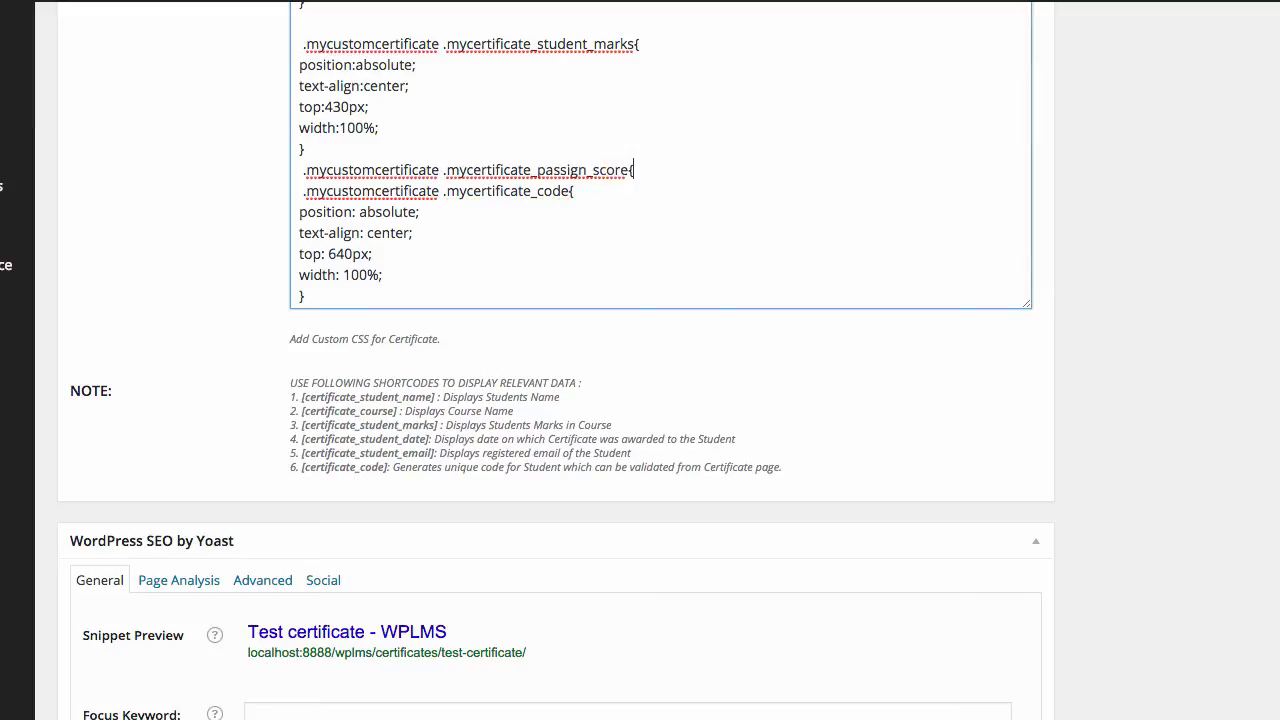
{"action": "key", "text": "Return"}
{"action": "type", "text": "}"}
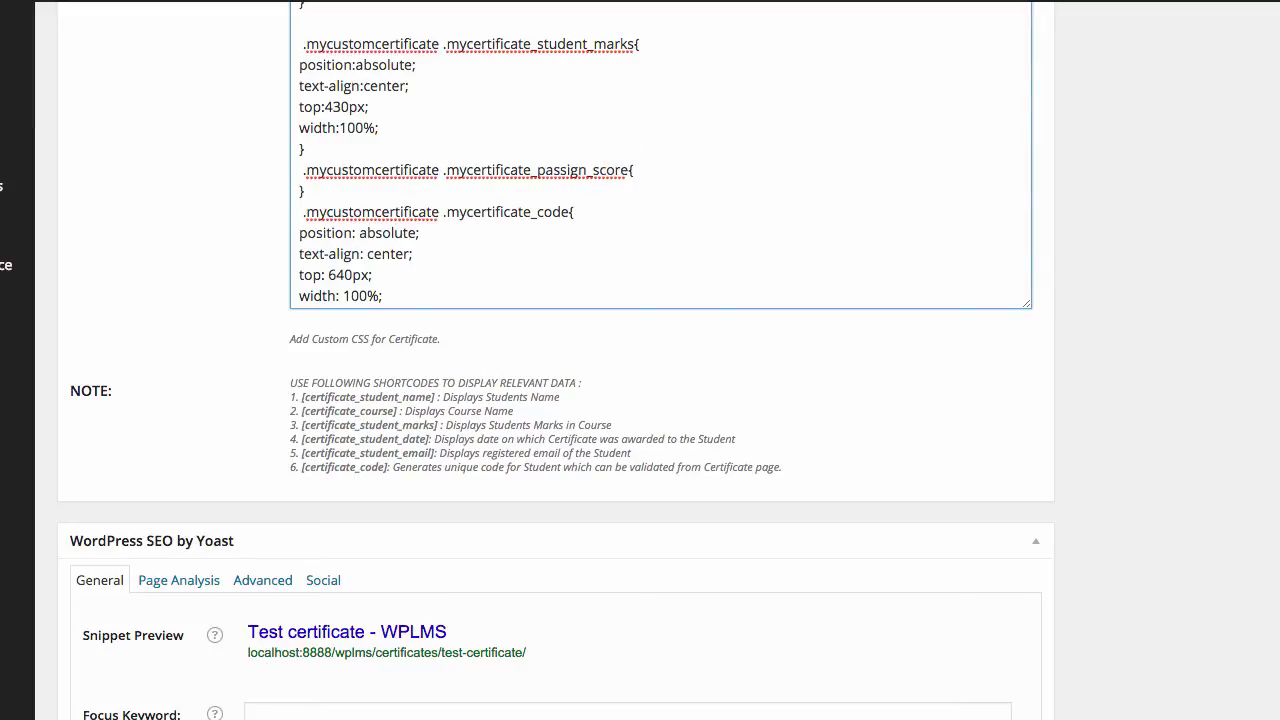
Fill the rule with absolute position, centred text, width 100% and top 580px; label the line Passing Score.
{"action": "scroll", "coordinate": [414, 211], "scroll_direction": "down", "scroll_amount": 3}
{"action": "left_click_drag", "start_coordinate": [394, 181], "coordinate": [286, 120]}
{"action": "key", "text": "ctrl+c"}
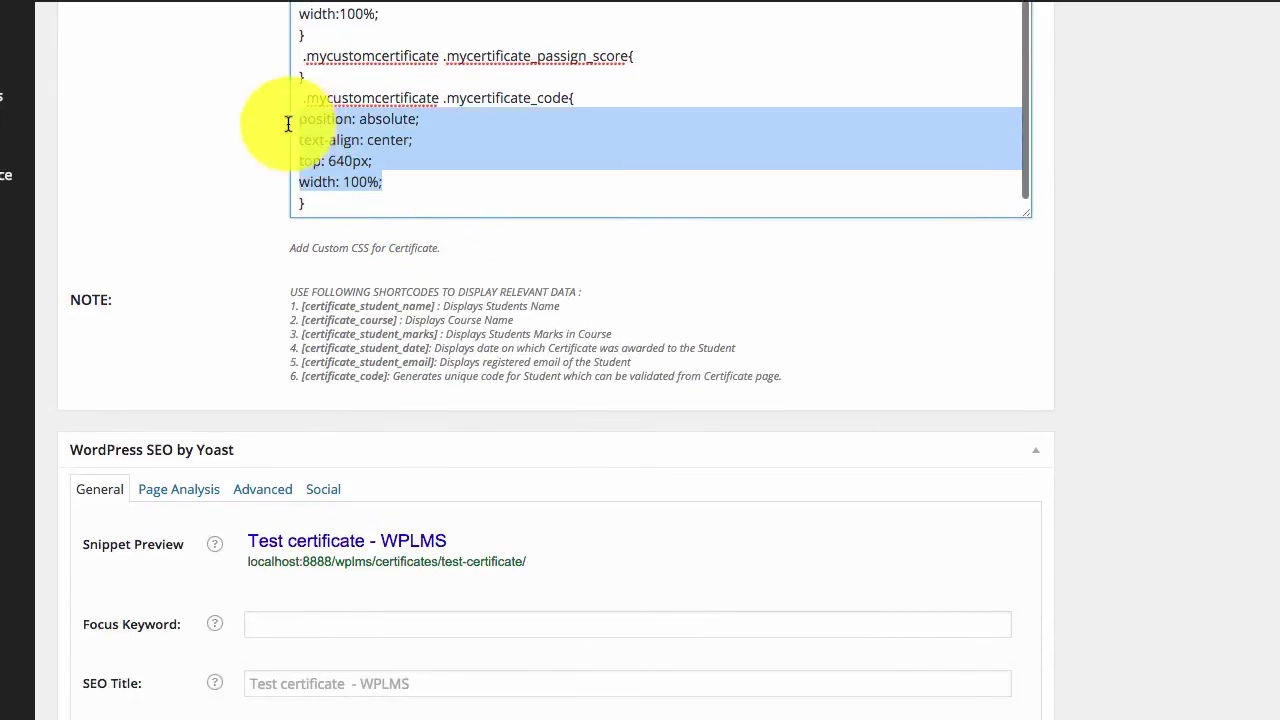
{"action": "left_click", "coordinate": [688, 58]}
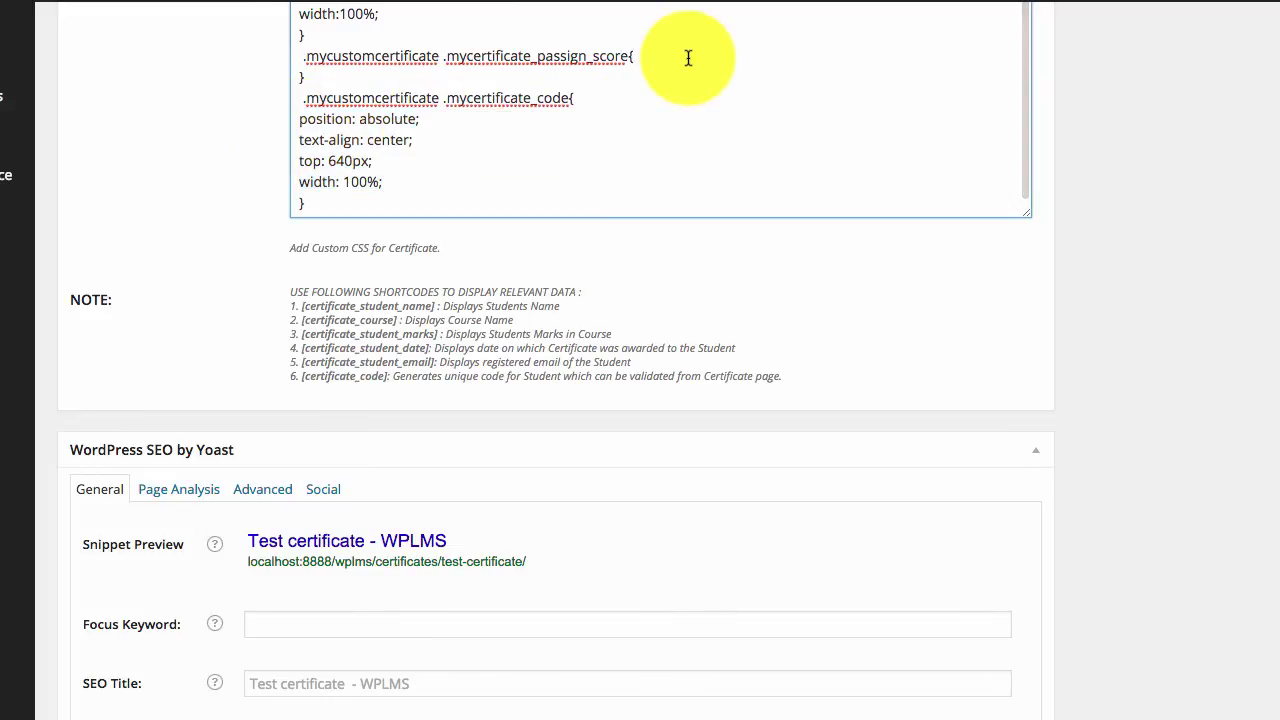
{"action": "key", "text": "Return"}
{"action": "key", "text": "ctrl+v"}
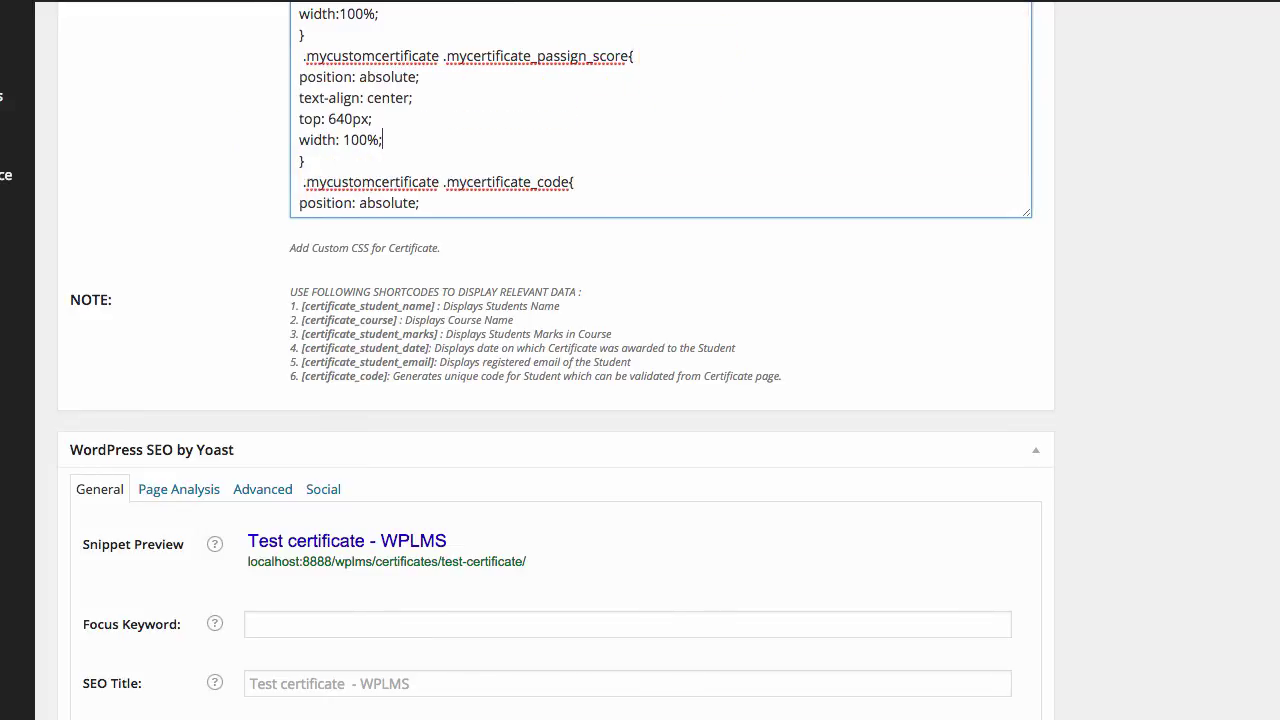
{"action": "left_click", "coordinate": [336, 119]}
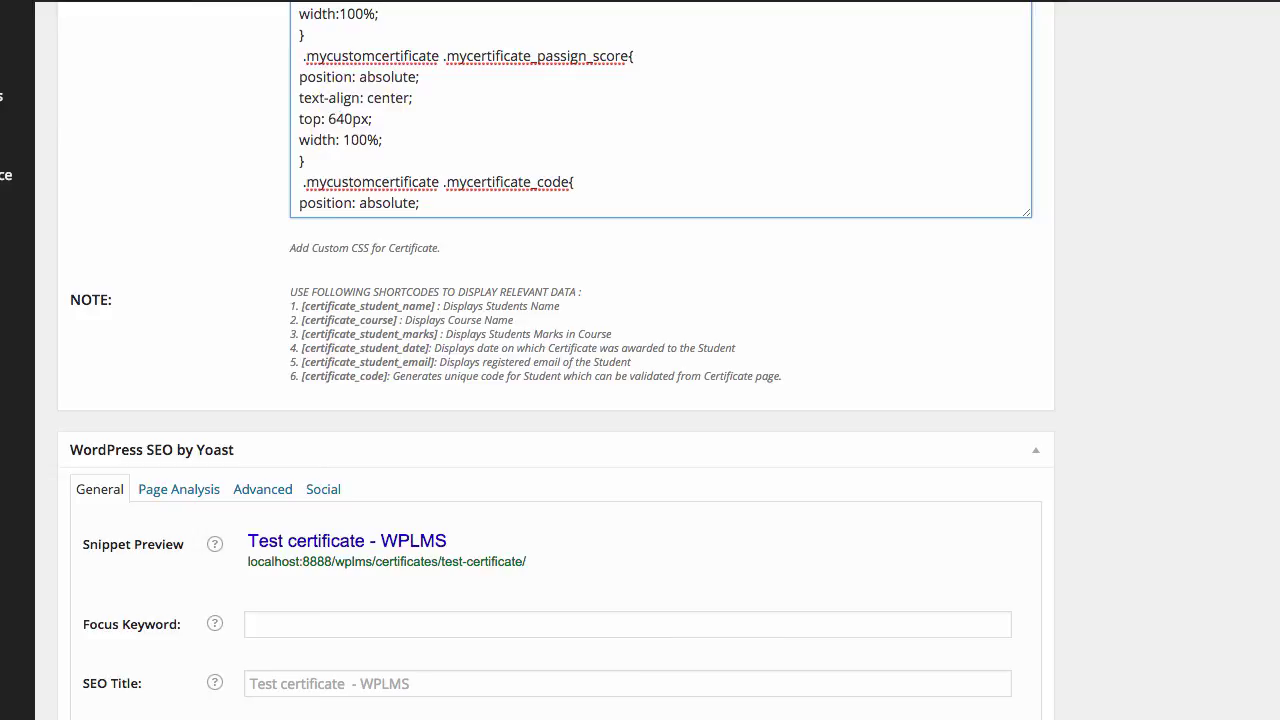
{"action": "key", "text": "BackSpace"}
{"action": "type", "text": "5"}
{"action": "key", "text": "Delete"}
{"action": "type", "text": "8"}
{"action": "left_click", "coordinate": [801, 264]}
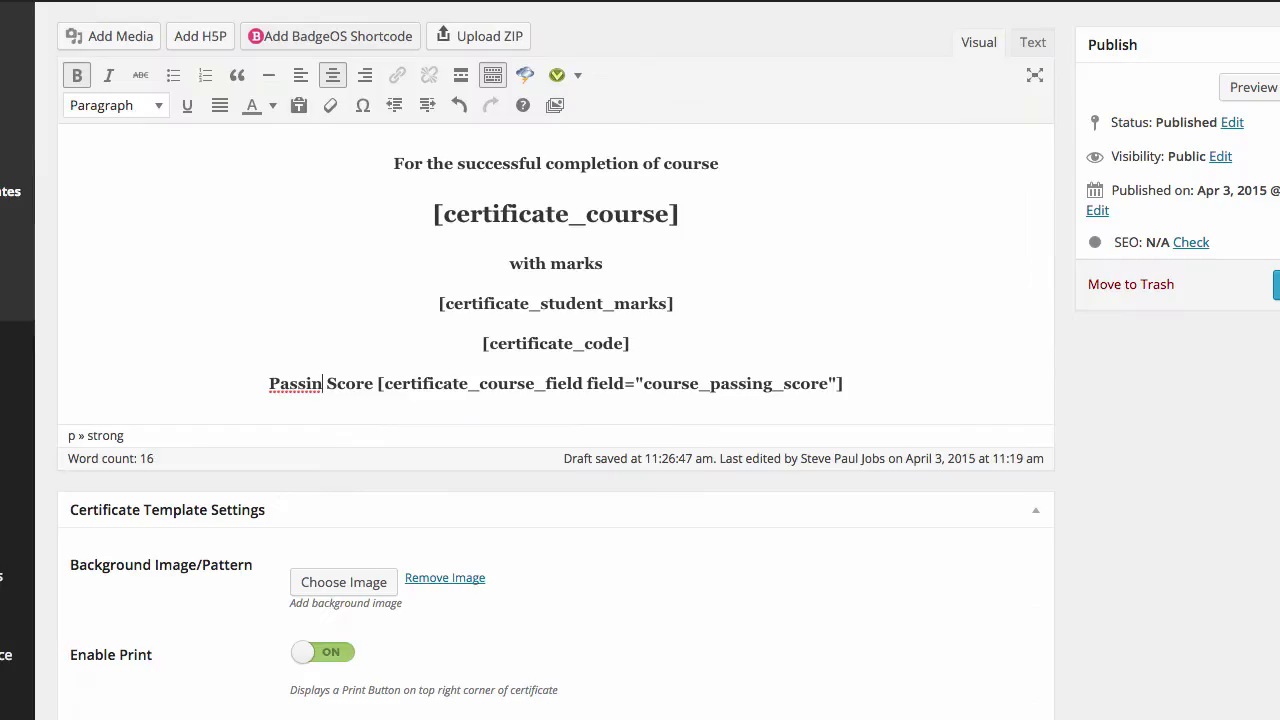
{"action": "type", "text": "g"}
{"action": "left_click", "coordinate": [381, 383]}
Add a colon after Passing Score and update the certificate template.
{"action": "type", "text": ":"}
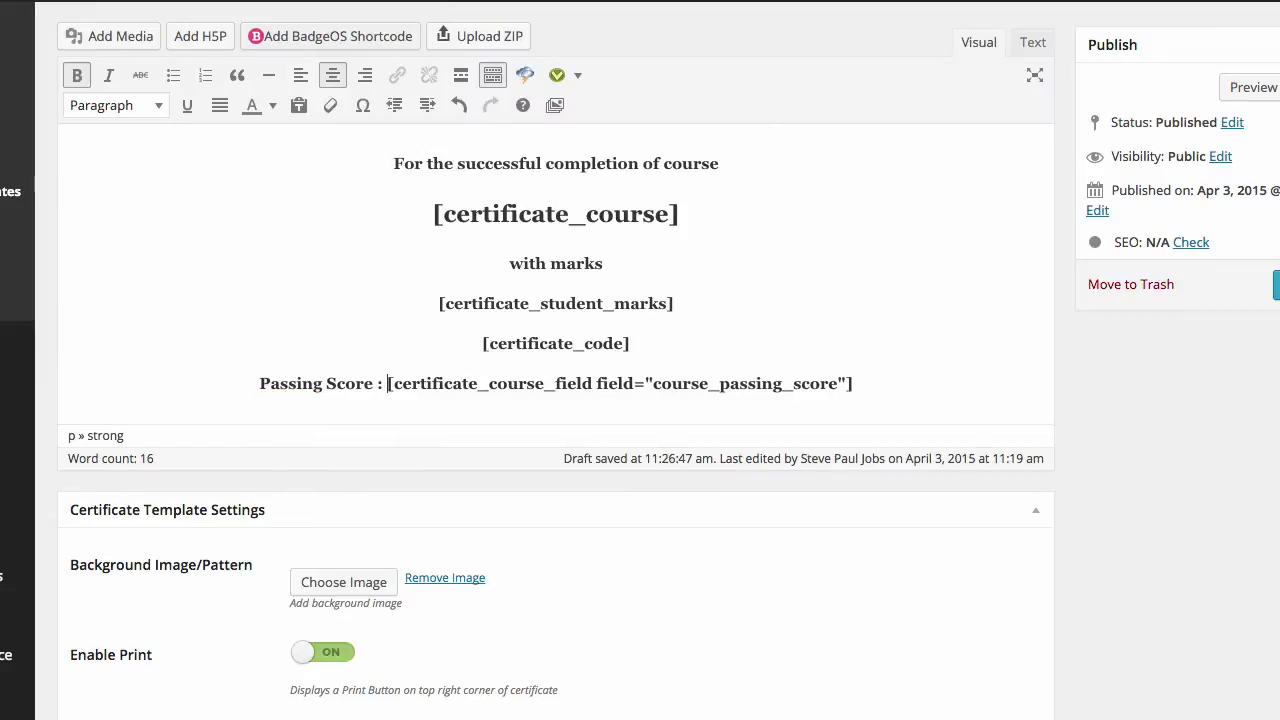
{"action": "left_click", "coordinate": [1274, 286]}
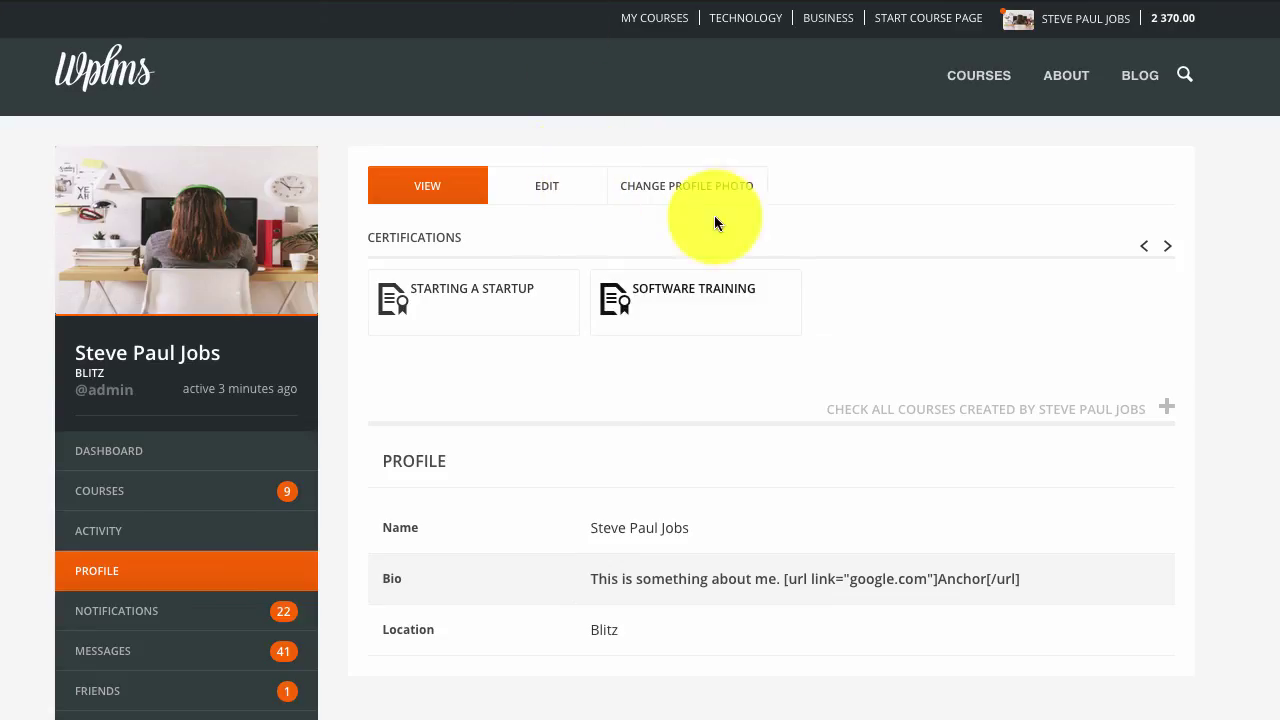
Refresh the profile page, then open the Software Training certificate to confirm it shows 'Passing Score : 20'.
{"action": "right_click", "coordinate": [784, 224]}
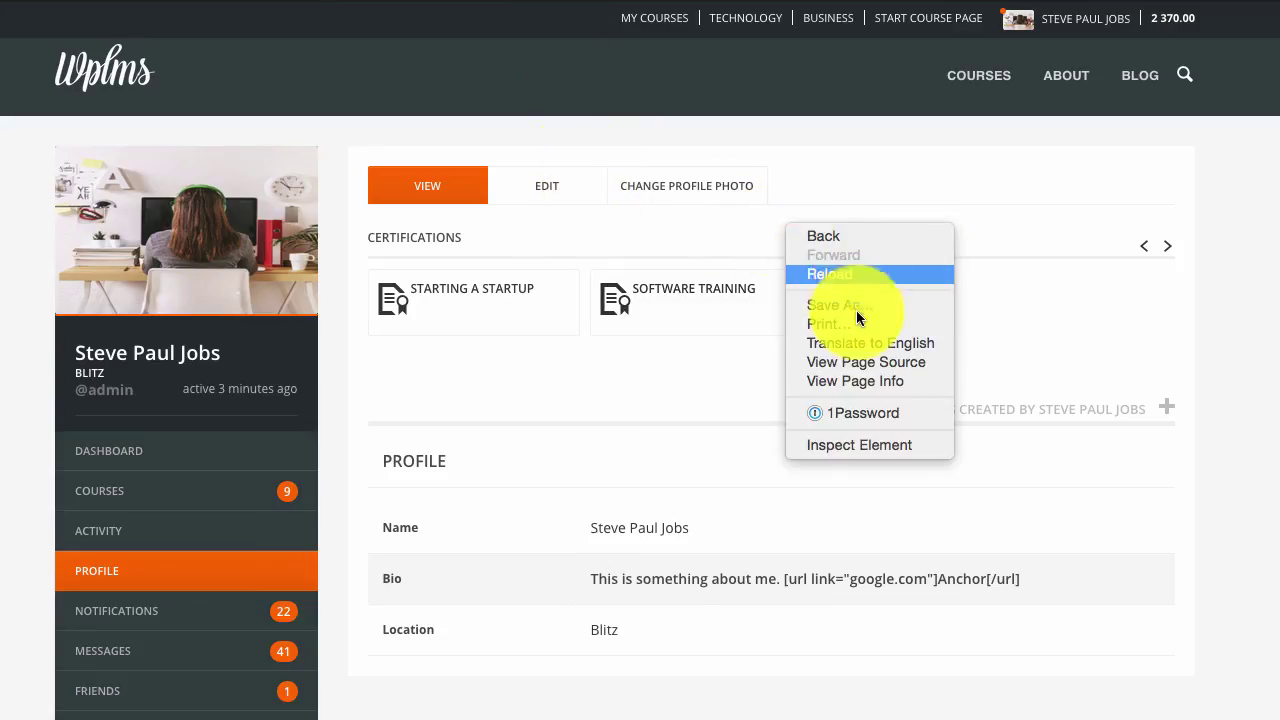
{"action": "left_click", "coordinate": [852, 266]}
{"action": "left_click", "coordinate": [690, 295]}
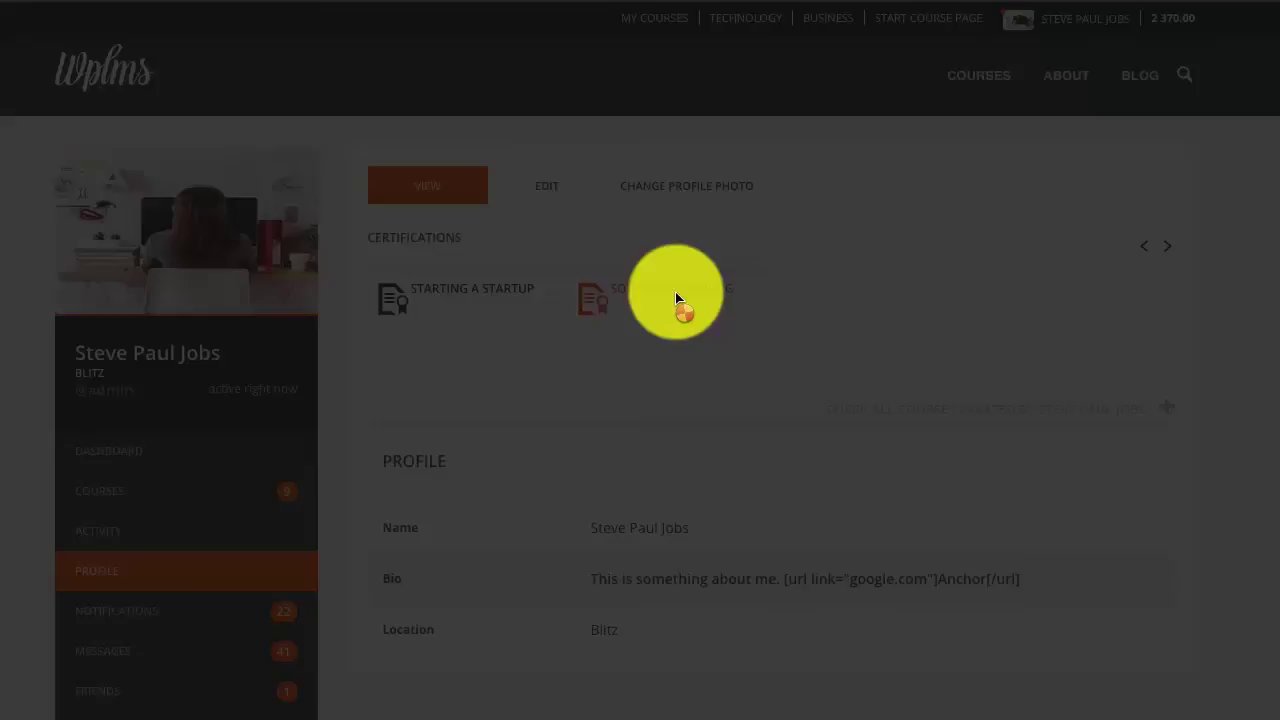